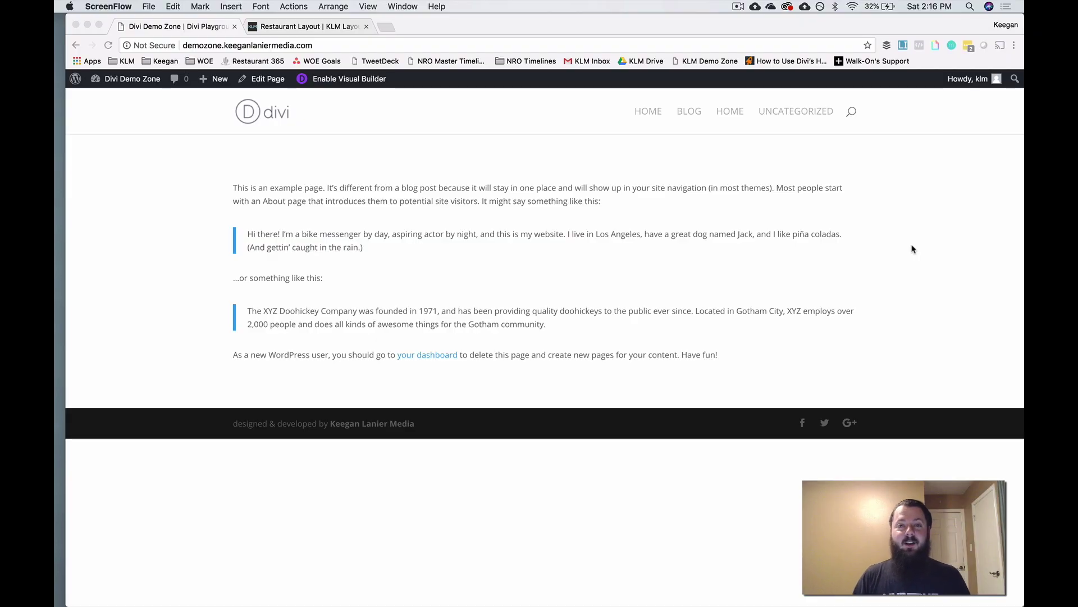
# Assign Test Menu to the Primary Menu location and save it.
pyautogui.click(766, 116)
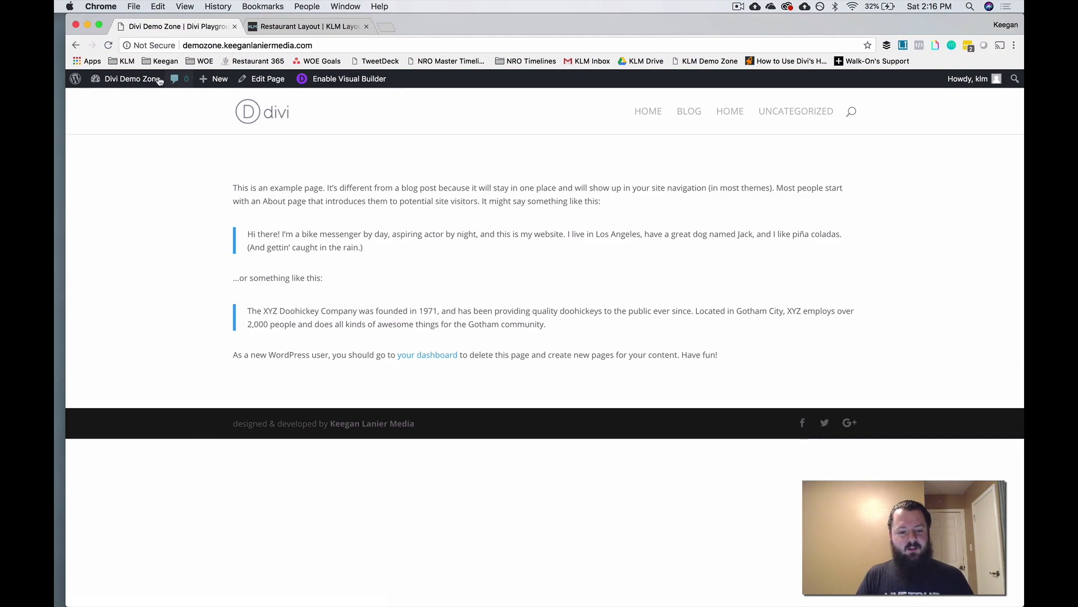
pyautogui.click(134, 81)
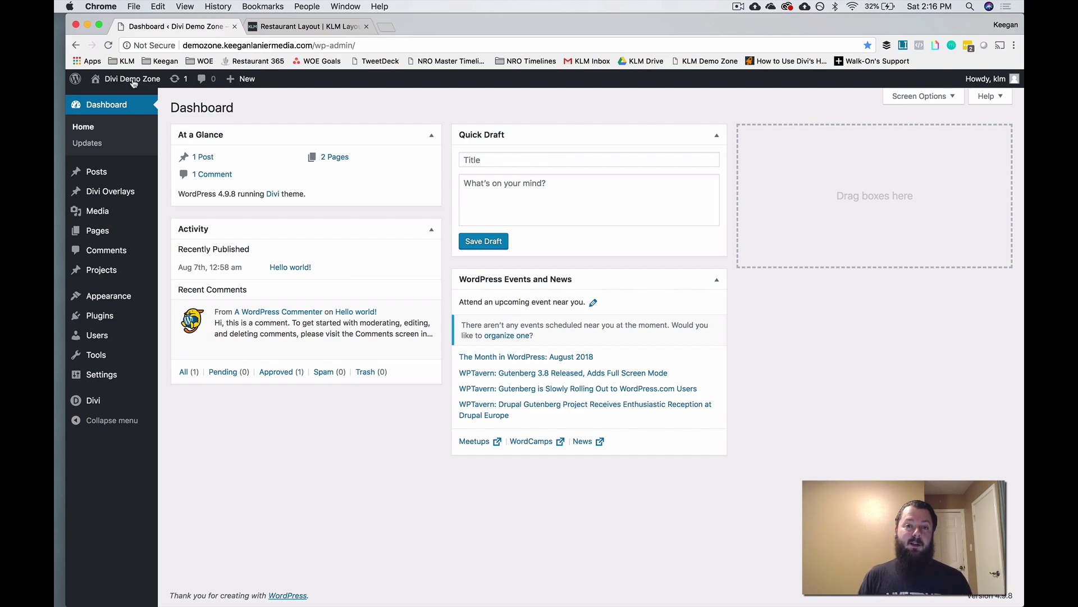
pyautogui.moveTo(104, 296)
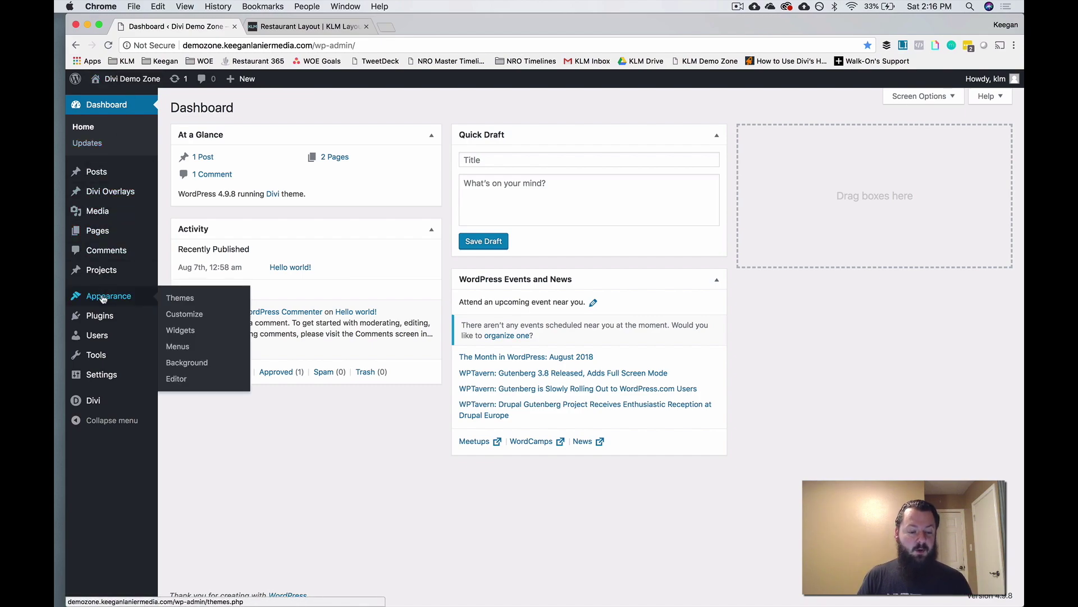
pyautogui.click(182, 348)
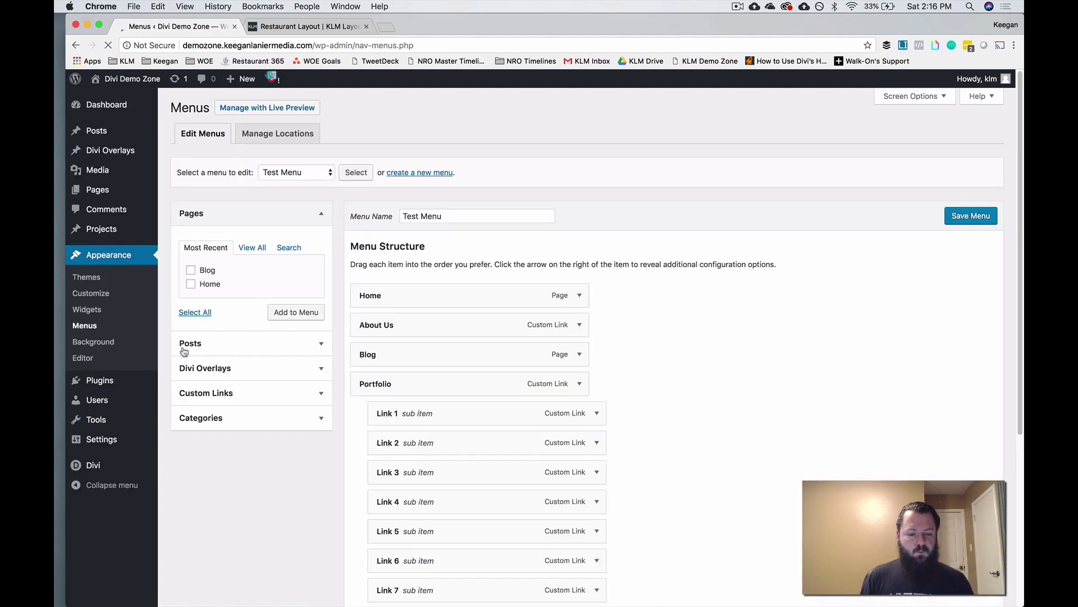
pyautogui.click(298, 173)
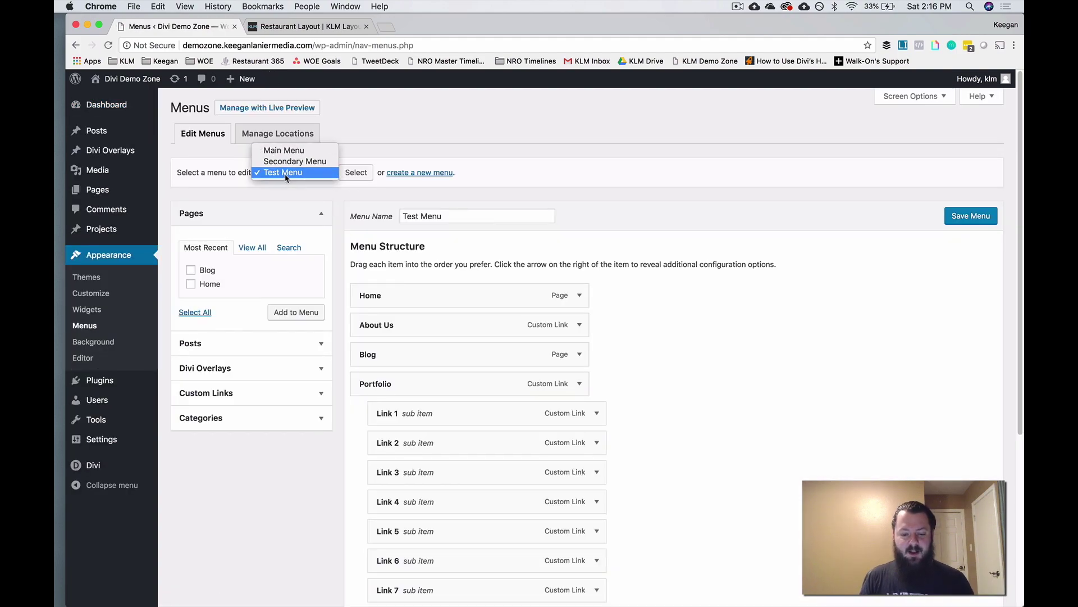
pyautogui.click(285, 172)
pyautogui.scroll(-3, 758, 358)
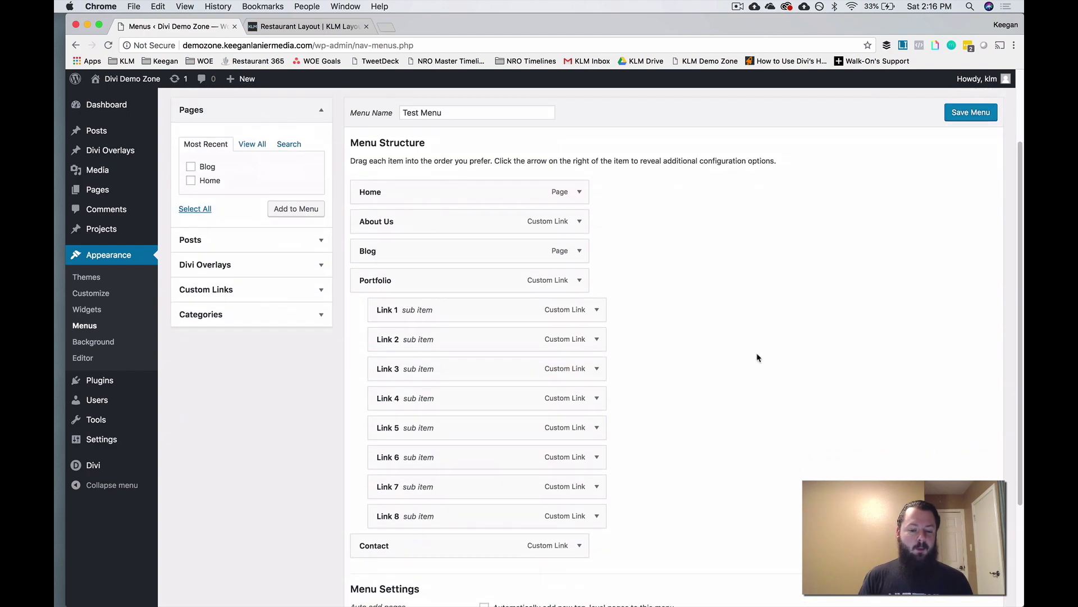
pyautogui.scroll(-2, 758, 358)
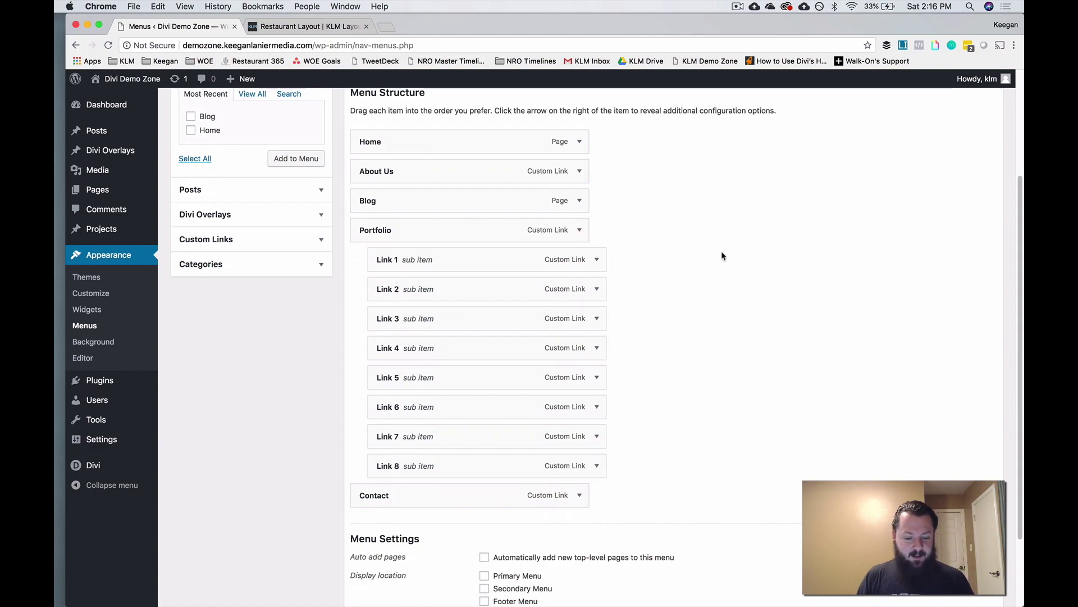
pyautogui.scroll(-3, 722, 253)
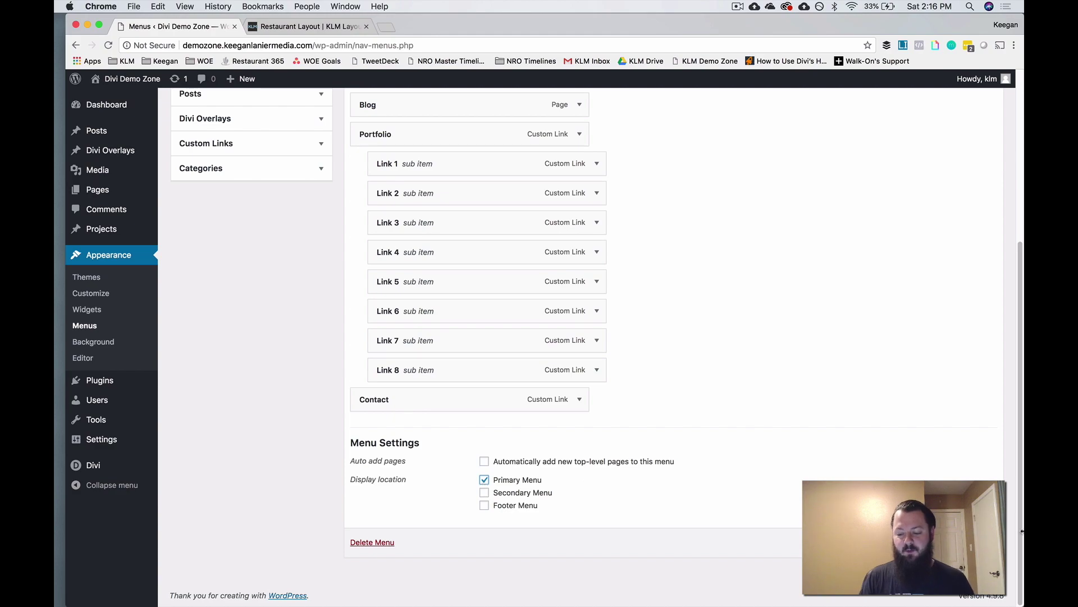
pyautogui.click(966, 542)
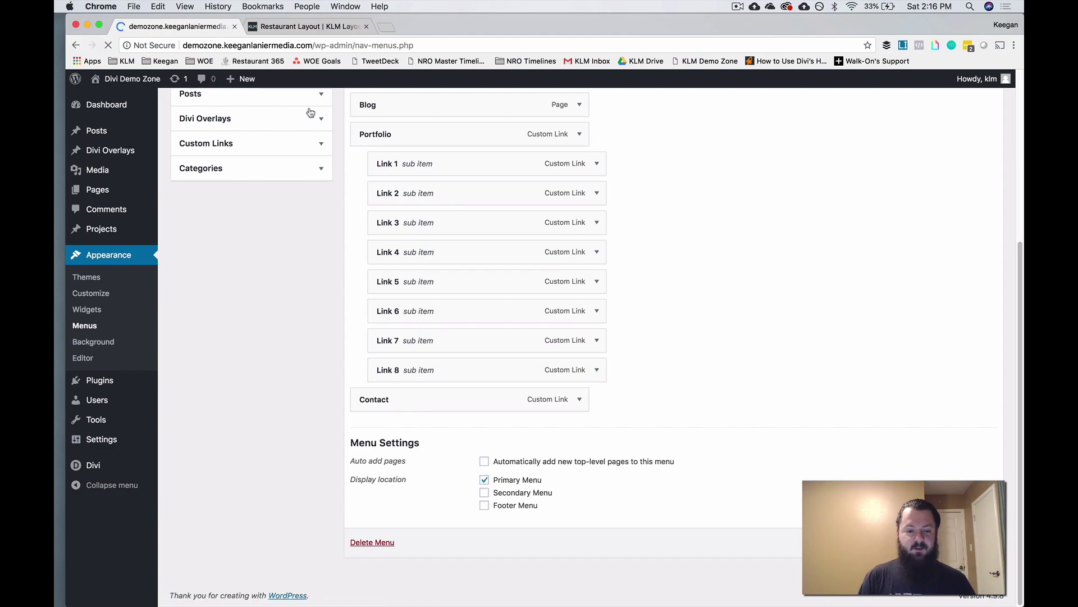
# Open the live site in a new tab to check the header's Home, About Us, Blog, Portfolio and Contact items.
pyautogui.rightClick(119, 84)
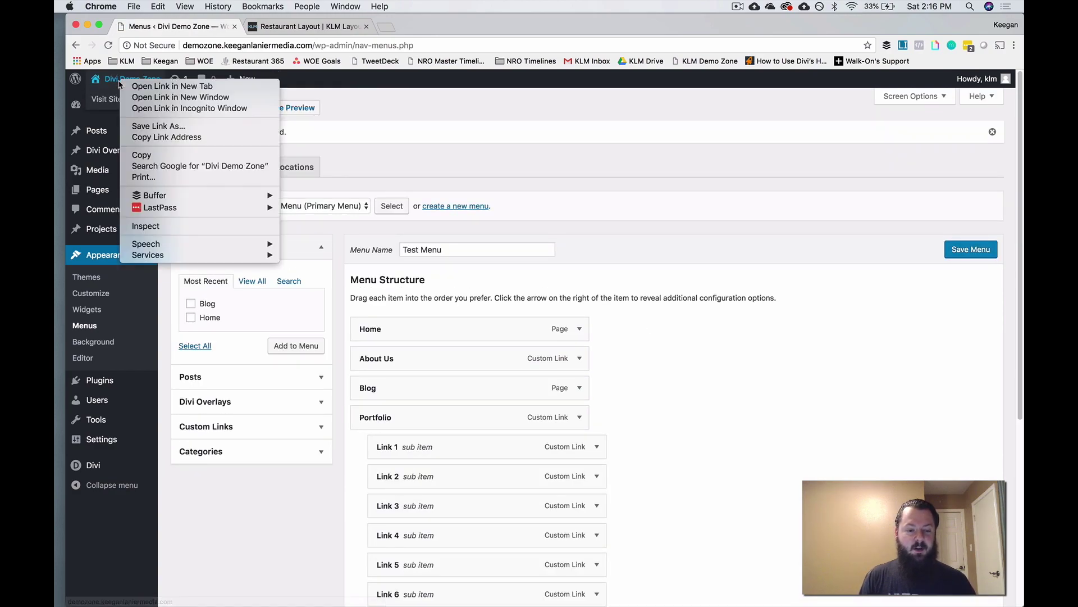
pyautogui.click(139, 90)
pyautogui.click(277, 28)
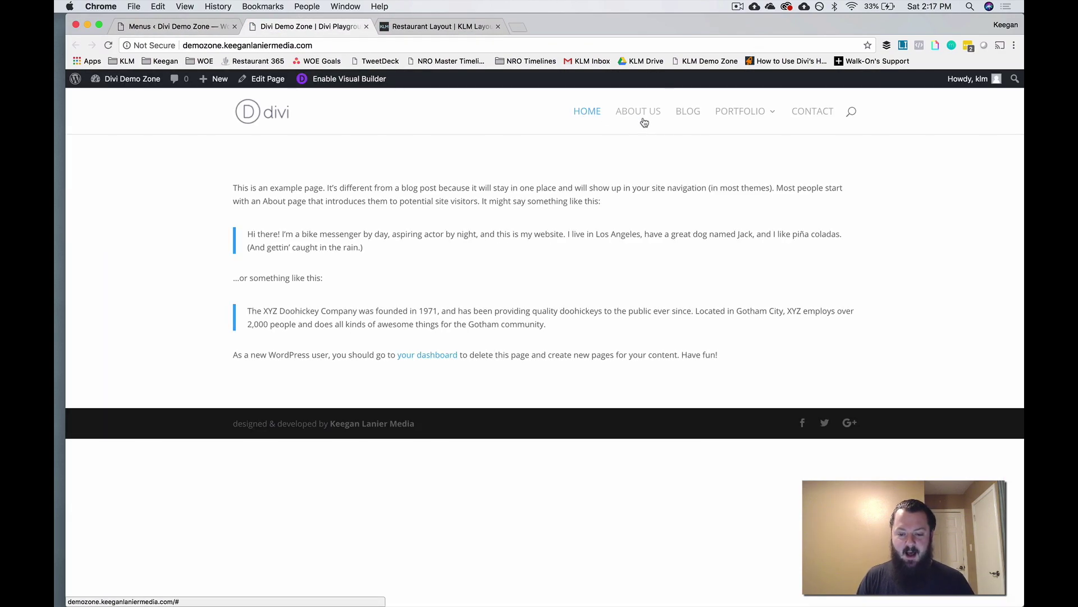
pyautogui.moveTo(745, 119)
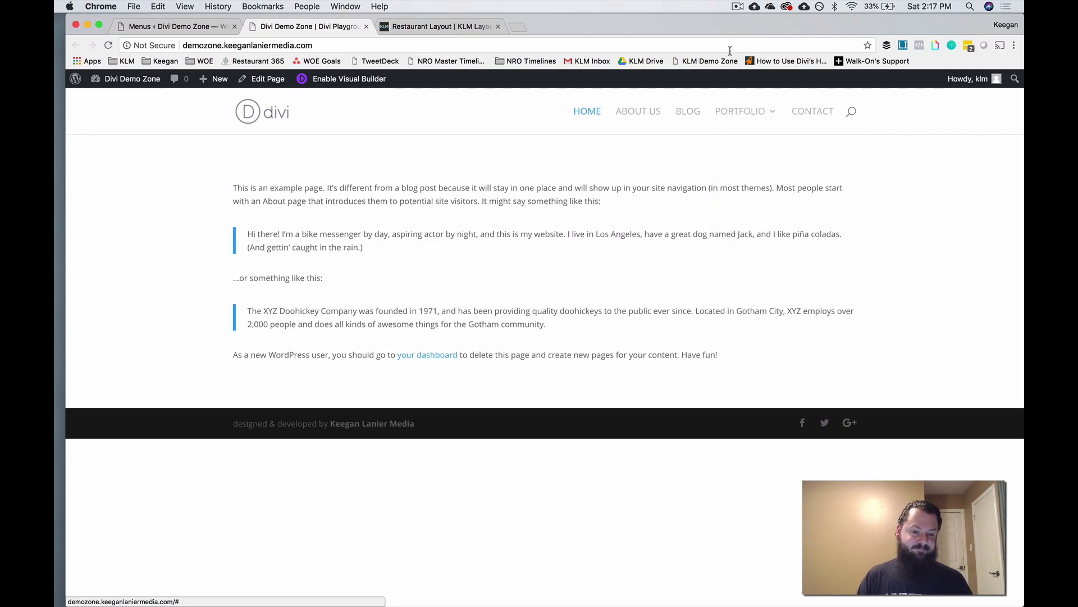
pyautogui.click(166, 27)
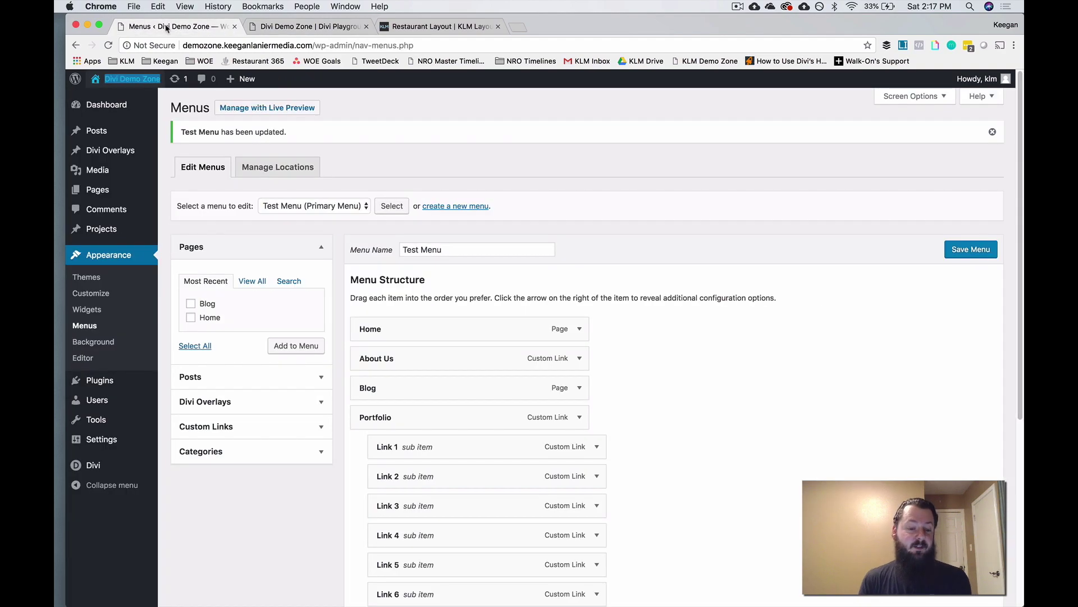
# Load Secondary Menu, tick the Secondary Menu location and save it.
pyautogui.click(349, 211)
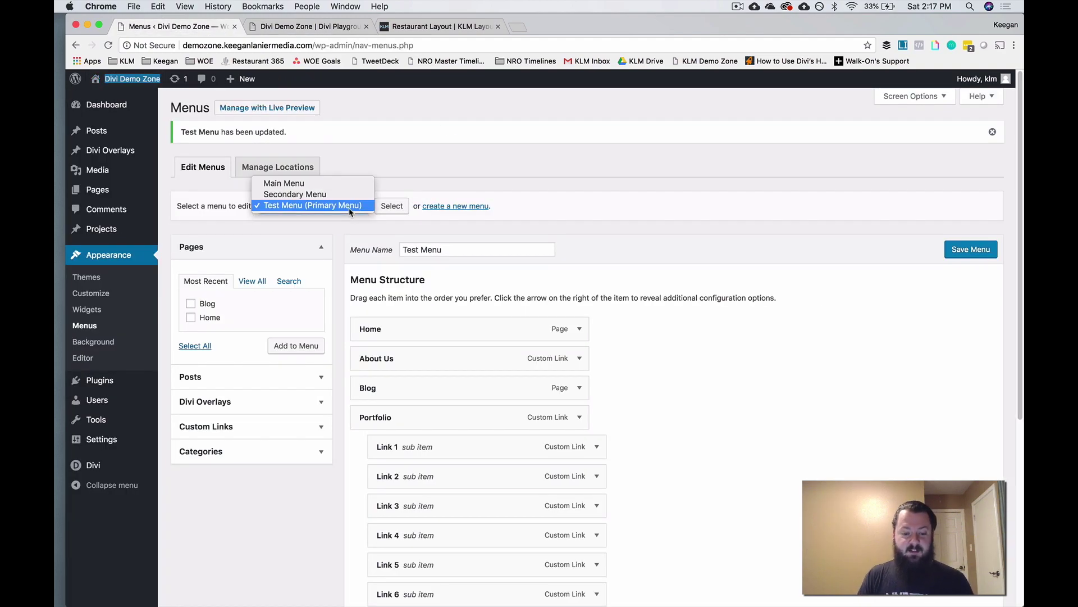
pyautogui.click(335, 198)
pyautogui.click(393, 207)
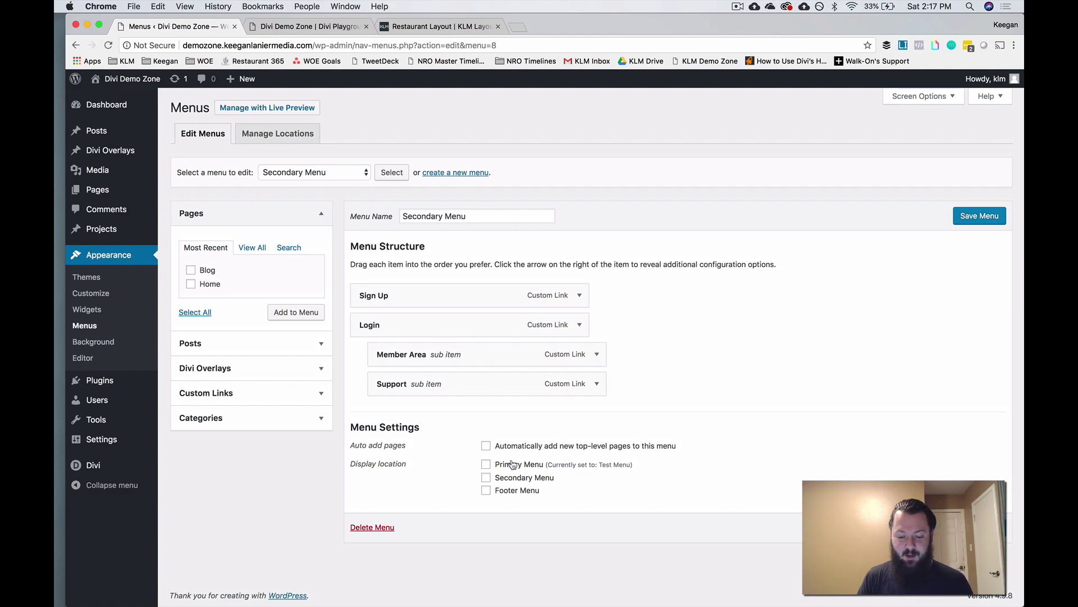
pyautogui.click(521, 479)
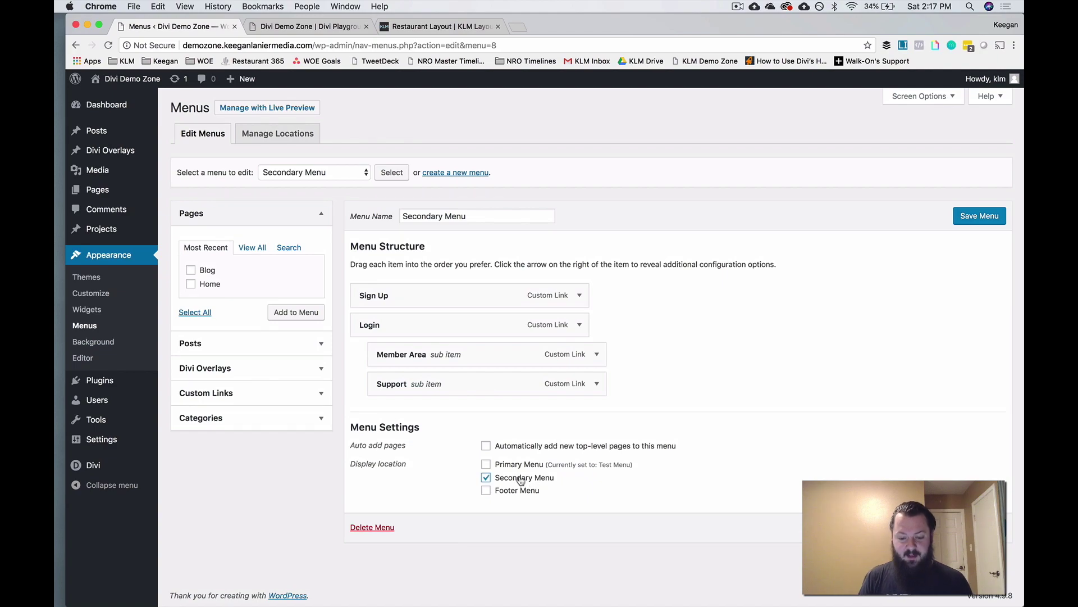
pyautogui.click(969, 222)
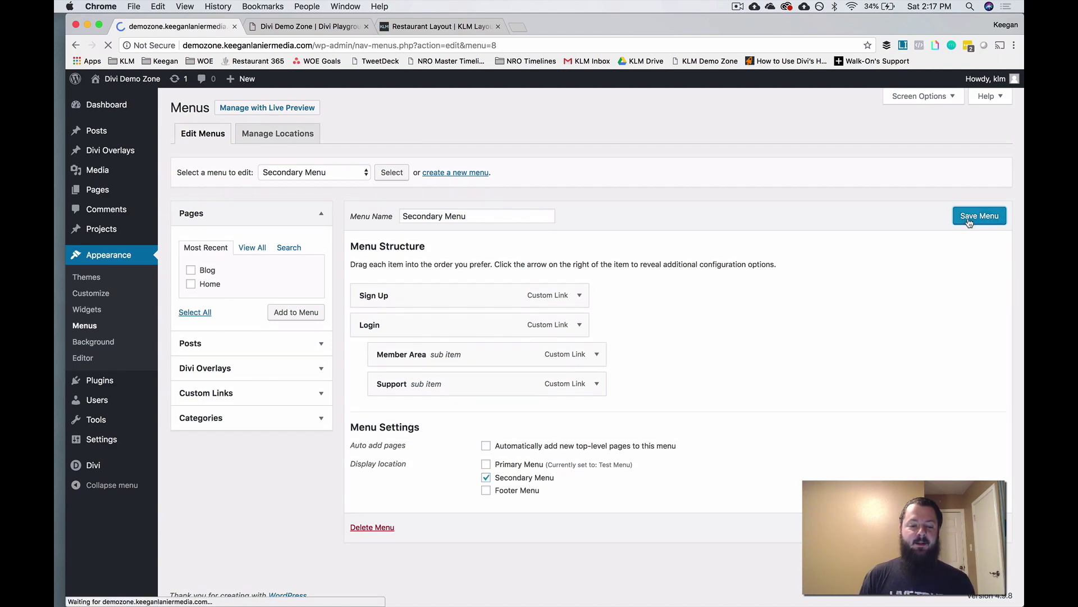
# Reload the live site to confirm the Sign Up and Login bar above the header.
pyautogui.click(316, 27)
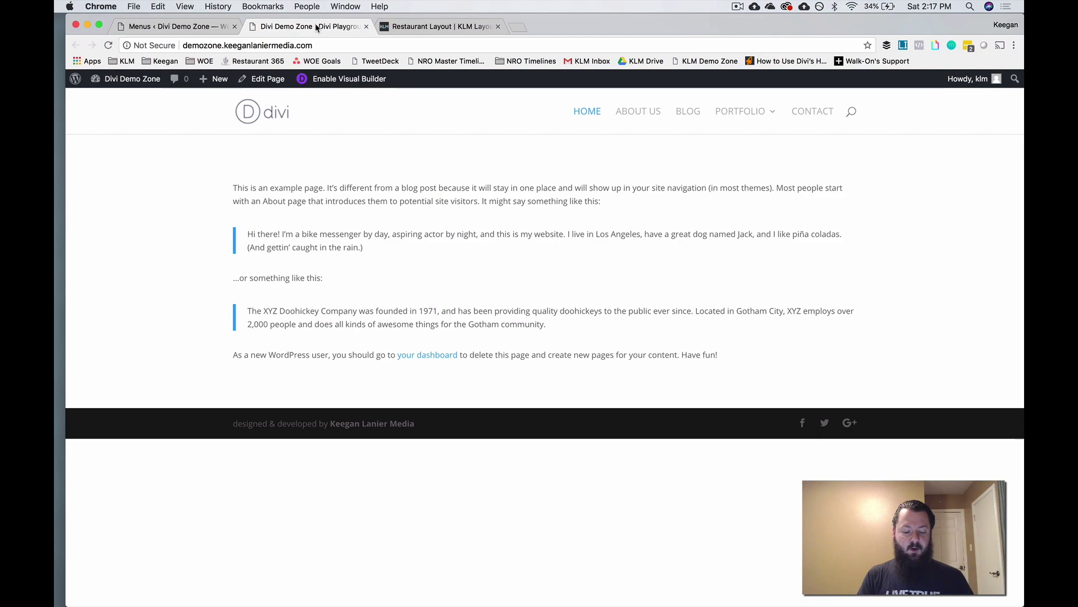
pyautogui.press('super+r')
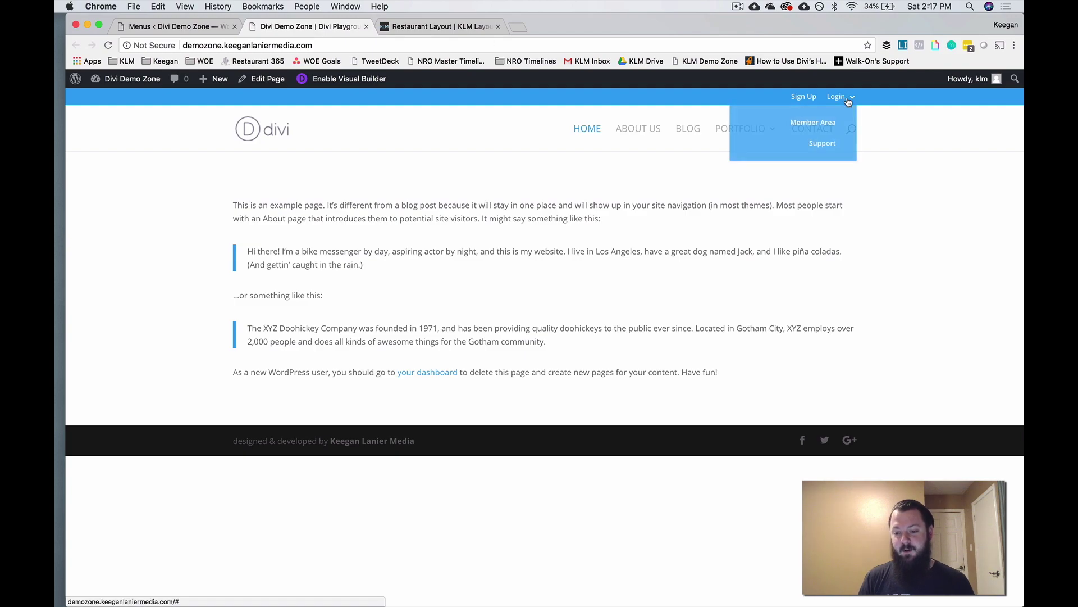
pyautogui.moveTo(848, 99)
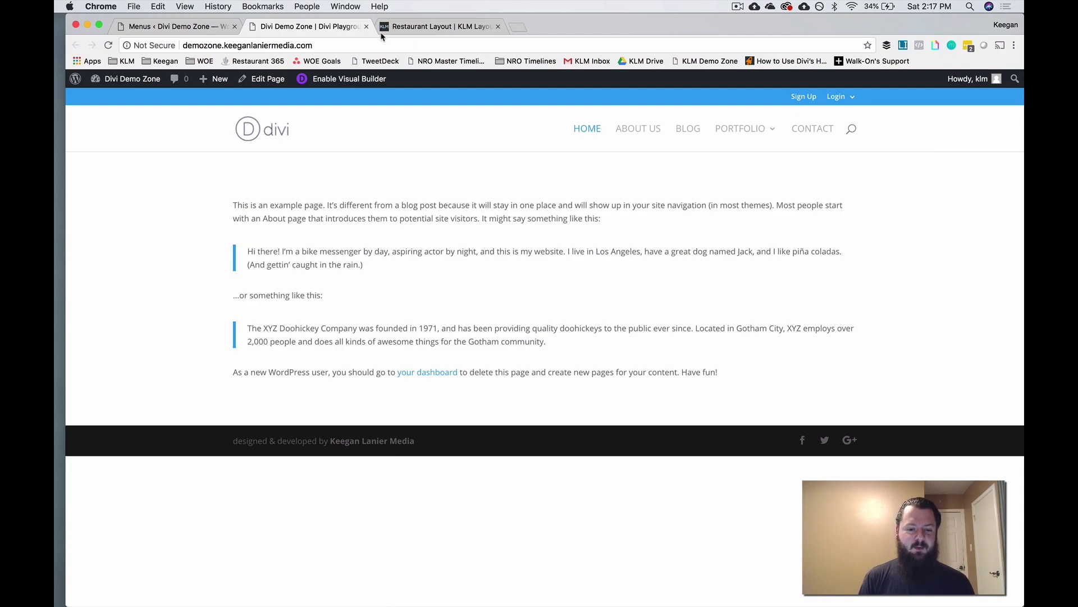
pyautogui.click(195, 27)
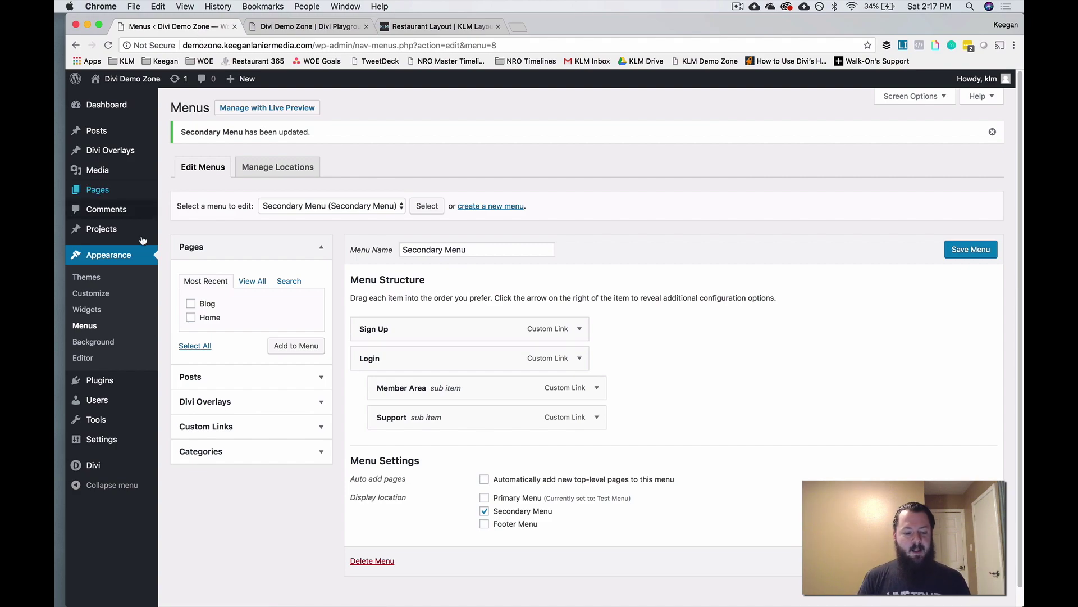
pyautogui.moveTo(94, 464)
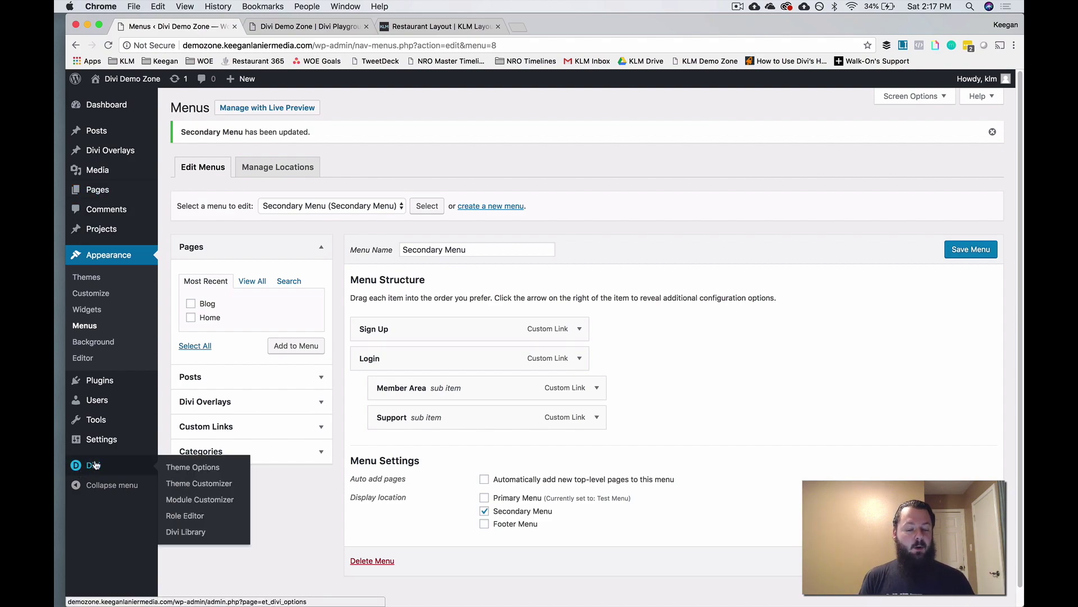
# Open Divi Theme Options and click into its empty Custom CSS field, with the prepared CSS document ready.
pyautogui.click(203, 470)
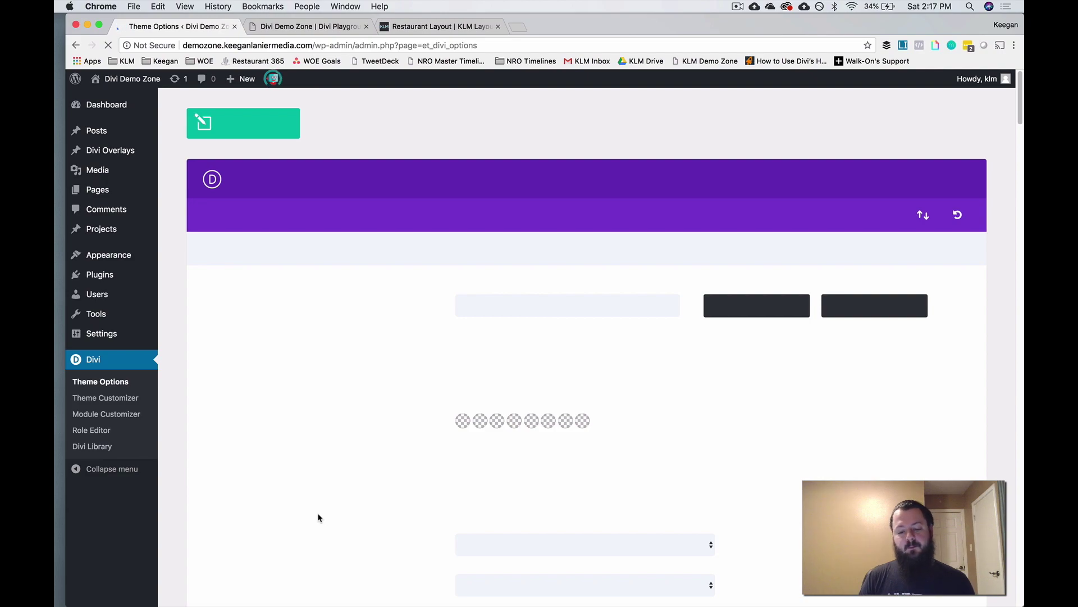
pyautogui.scroll(-15, 318, 517)
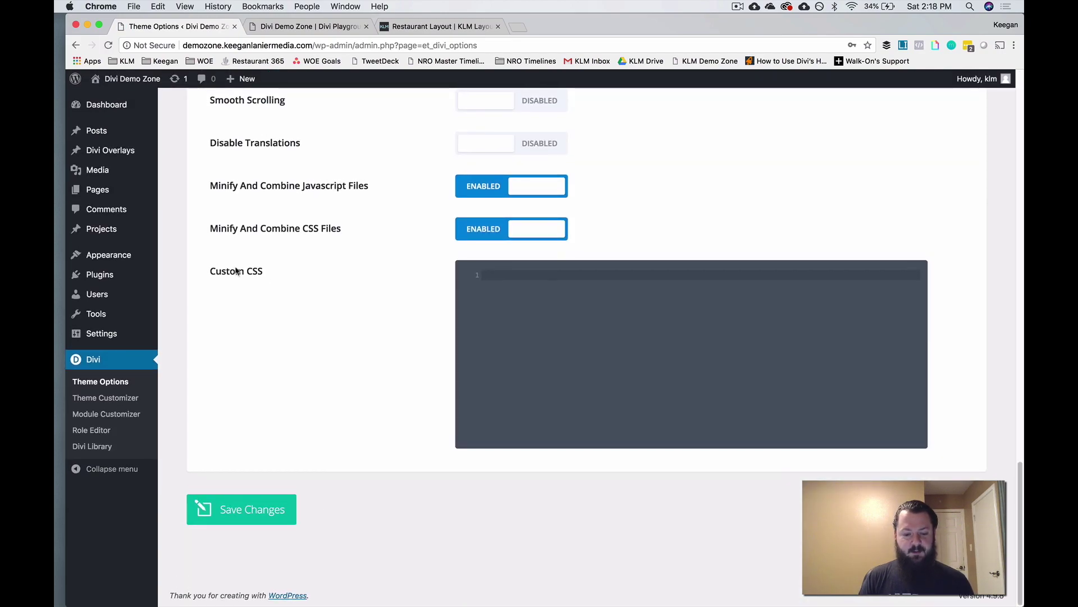
pyautogui.click(565, 305)
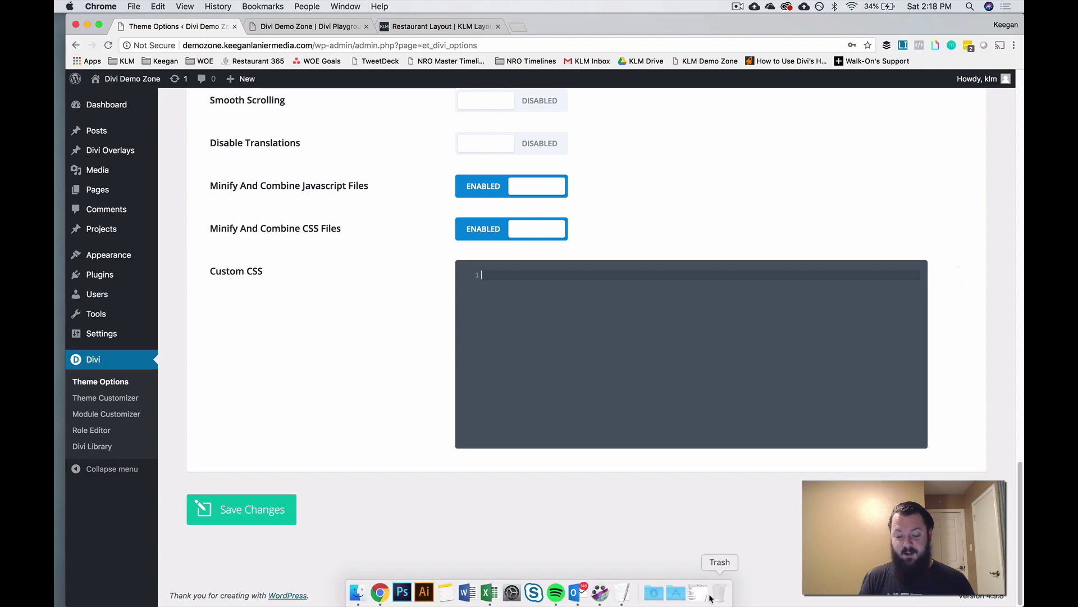
pyautogui.click(698, 595)
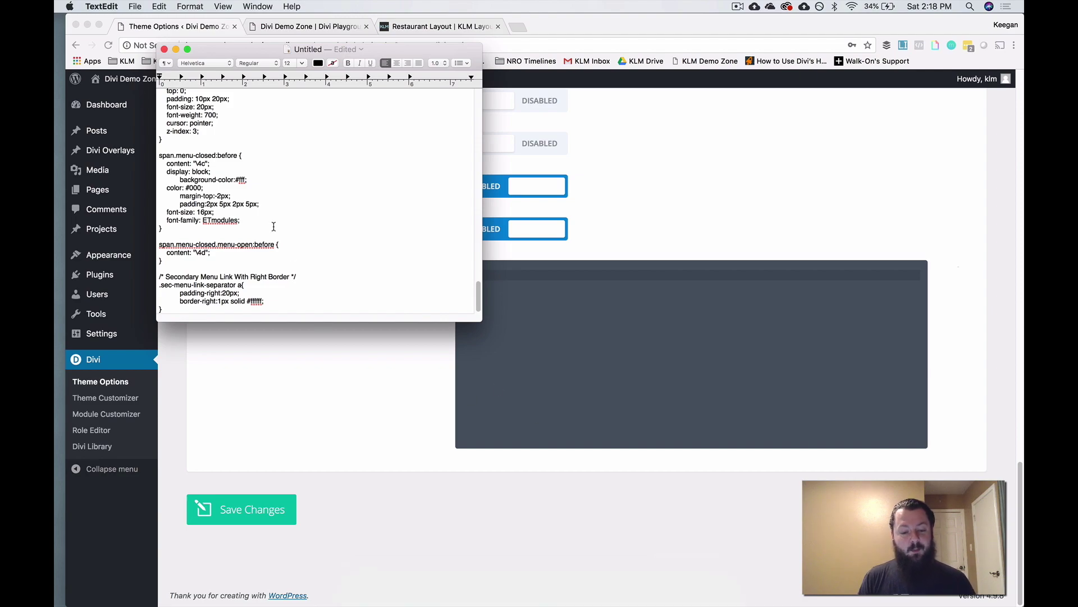
# Copy the entire menu-styling CSS from the TextEdit document for Divi's Custom CSS field.
pyautogui.scroll(15, 310, 187)
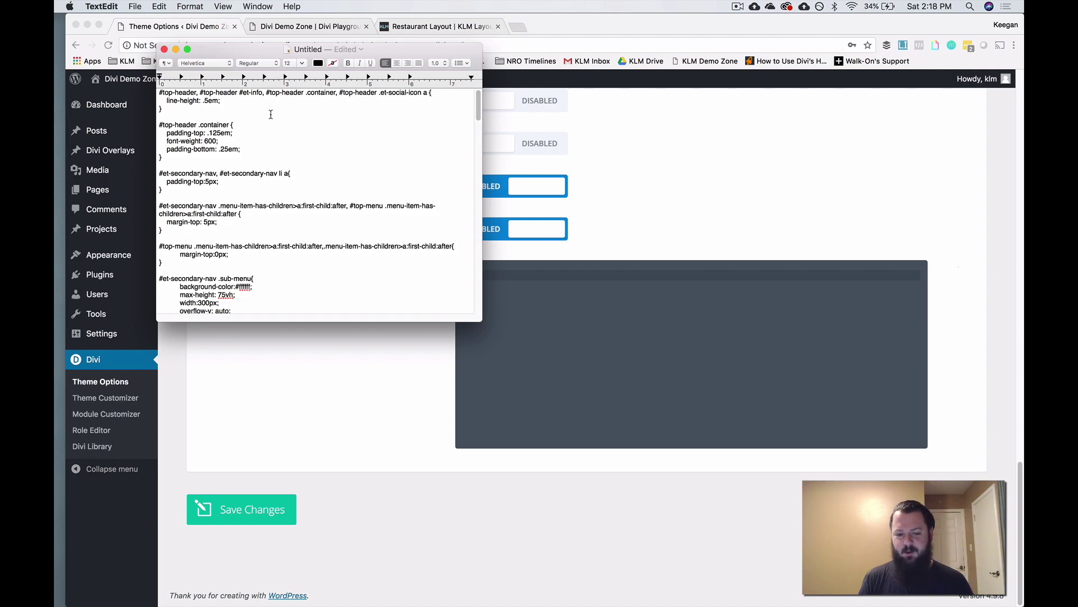
pyautogui.scroll(-3, 270, 158)
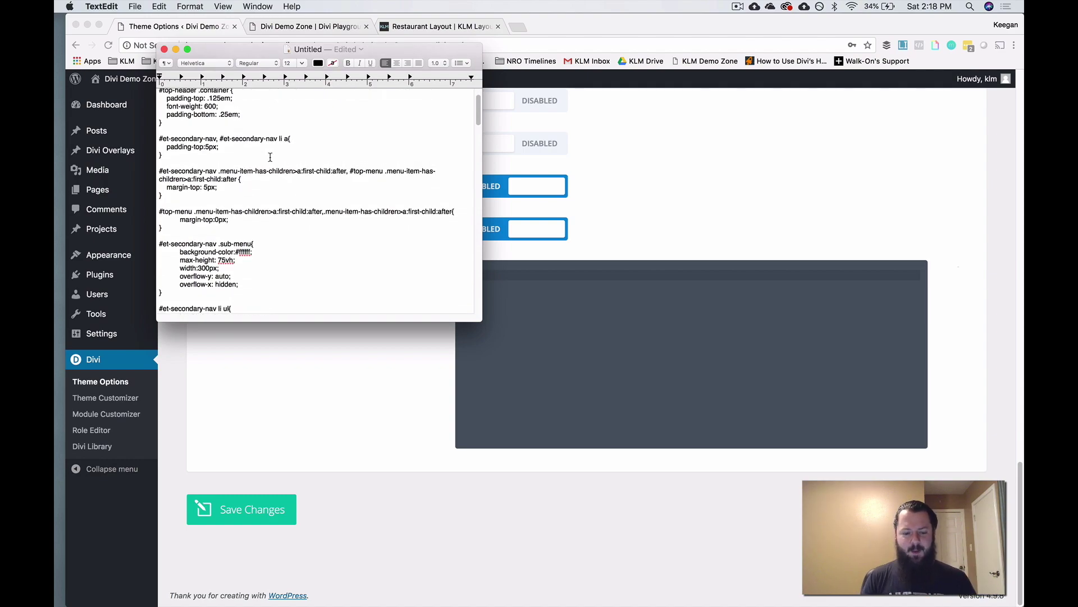
pyautogui.scroll(-2, 271, 157)
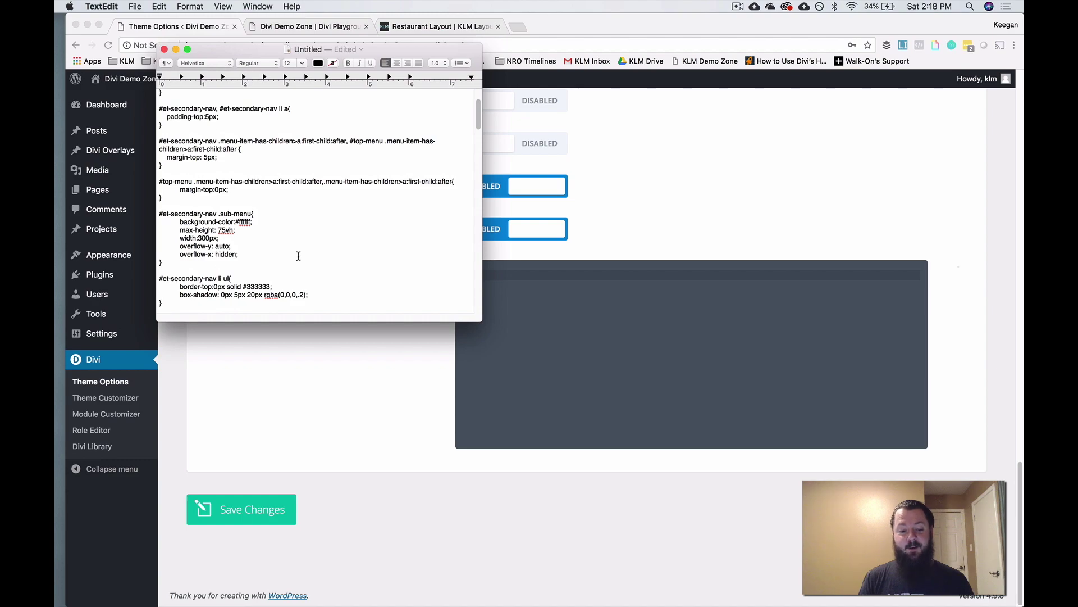
pyautogui.scroll(-8, 298, 255)
pyautogui.scroll(-15, 298, 256)
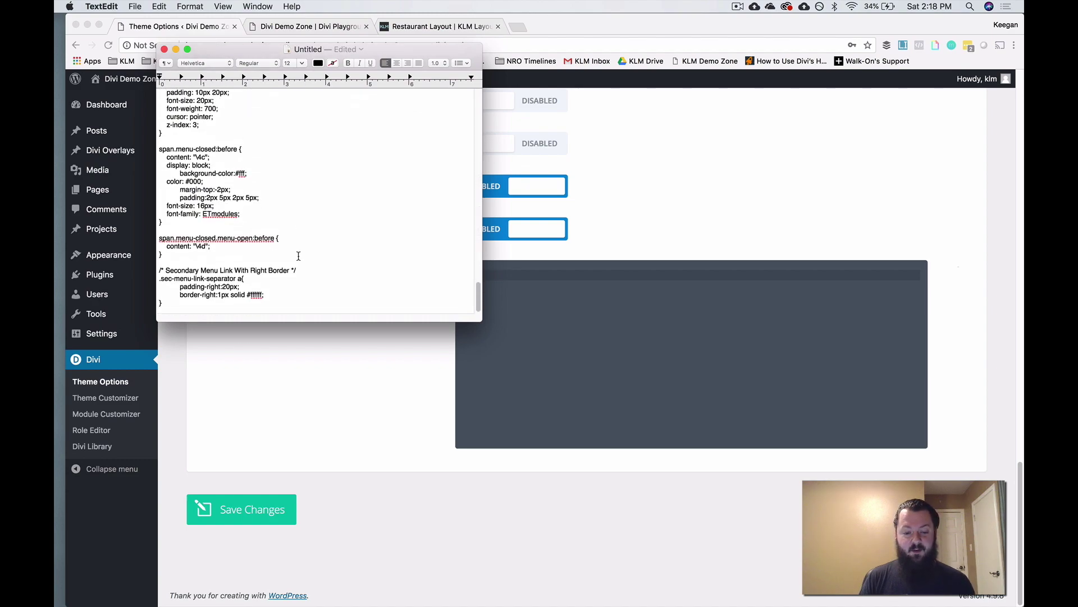
pyautogui.scroll(20, 299, 256)
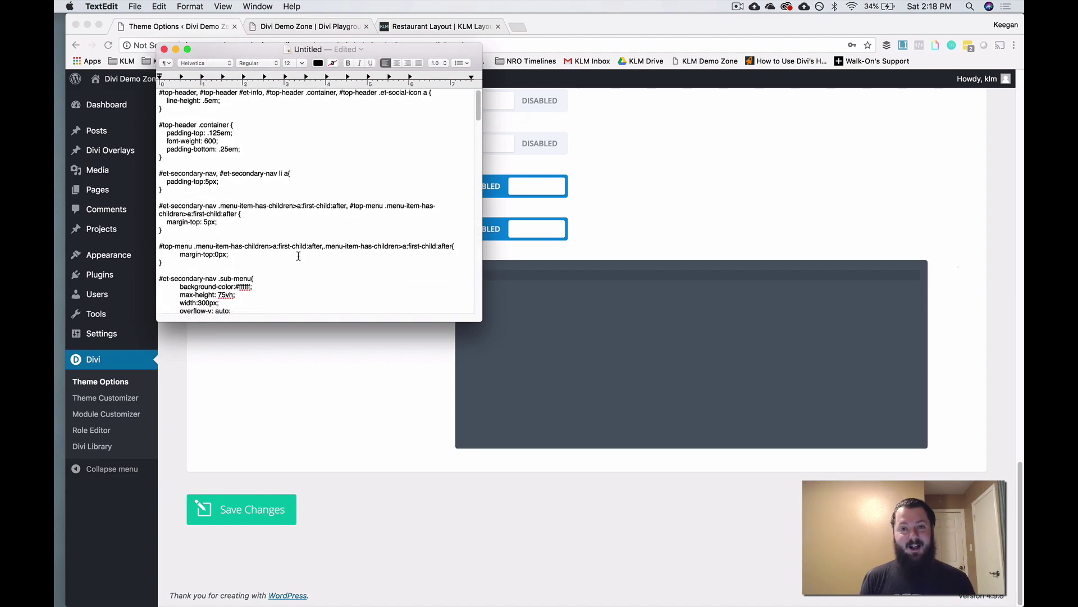
pyautogui.press('super+a')
pyautogui.press('super+c')
pyautogui.click(670, 241)
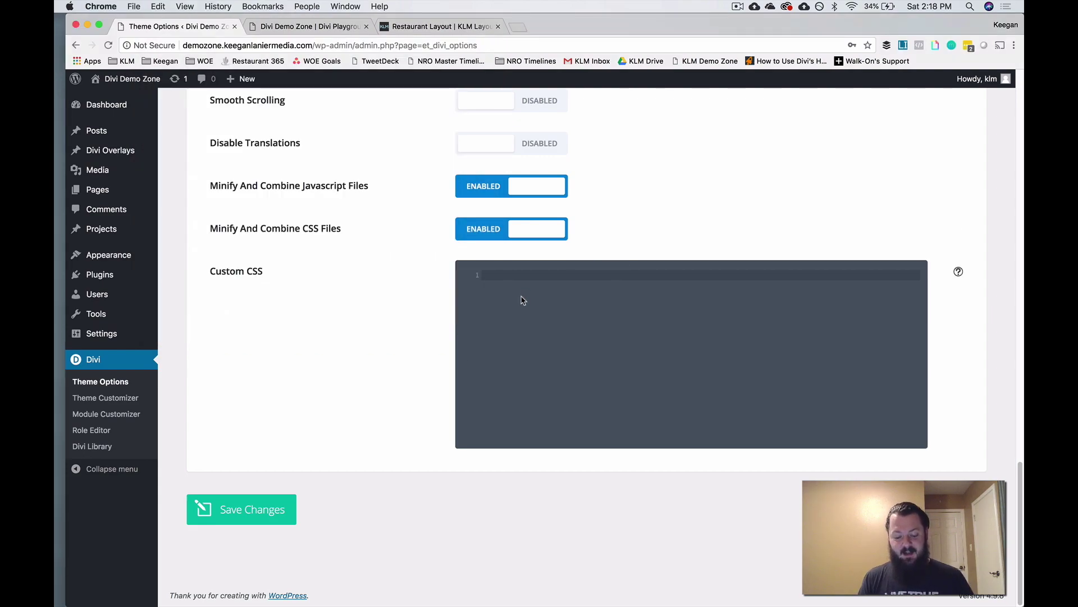
# Paste the 194-line menu-styling stylesheet into Custom CSS and save the theme options.
pyautogui.press('super+v')
pyautogui.scroll(15, 643, 292)
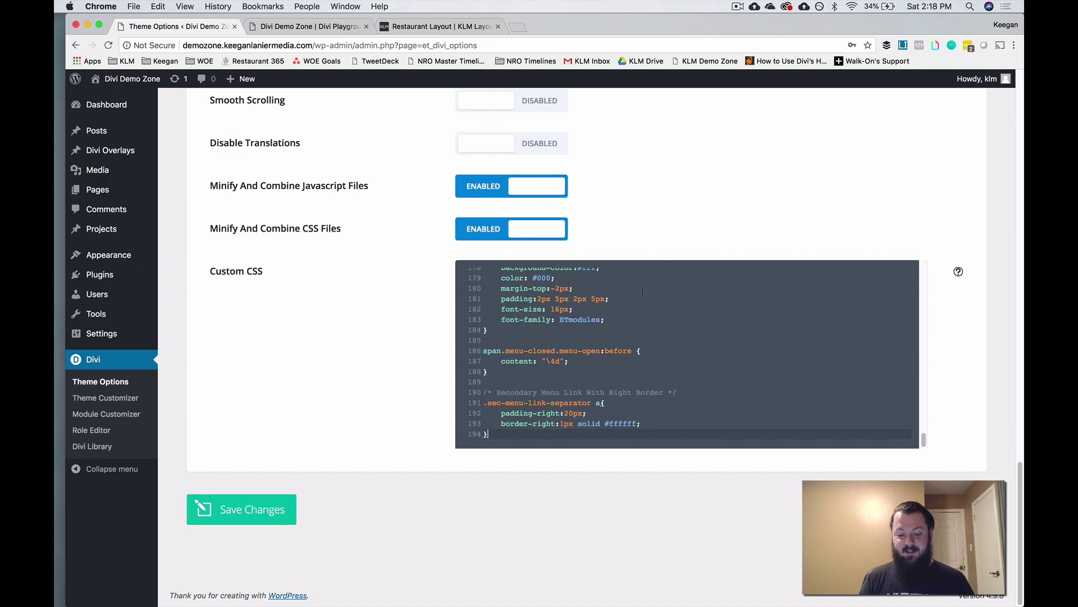
pyautogui.scroll(20, 643, 292)
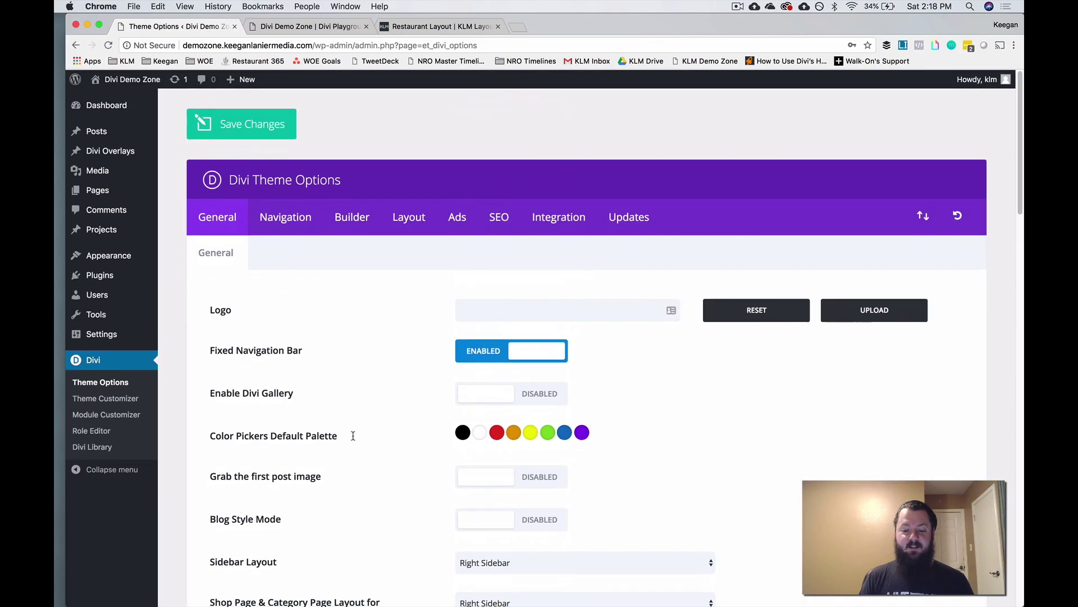
pyautogui.scroll(-4, 274, 492)
pyautogui.scroll(-15, 274, 491)
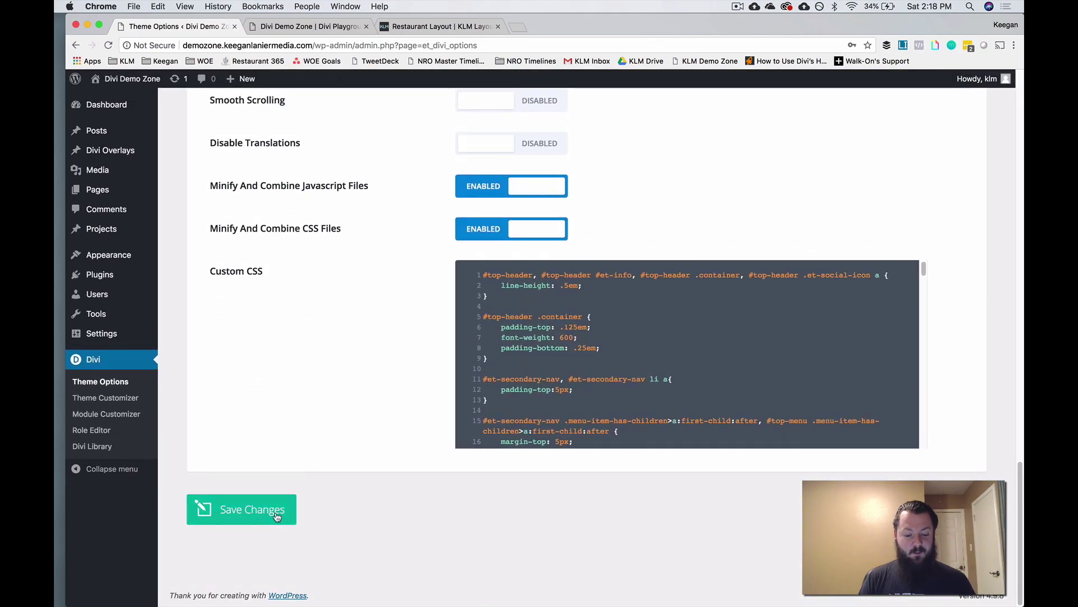
pyautogui.click(277, 517)
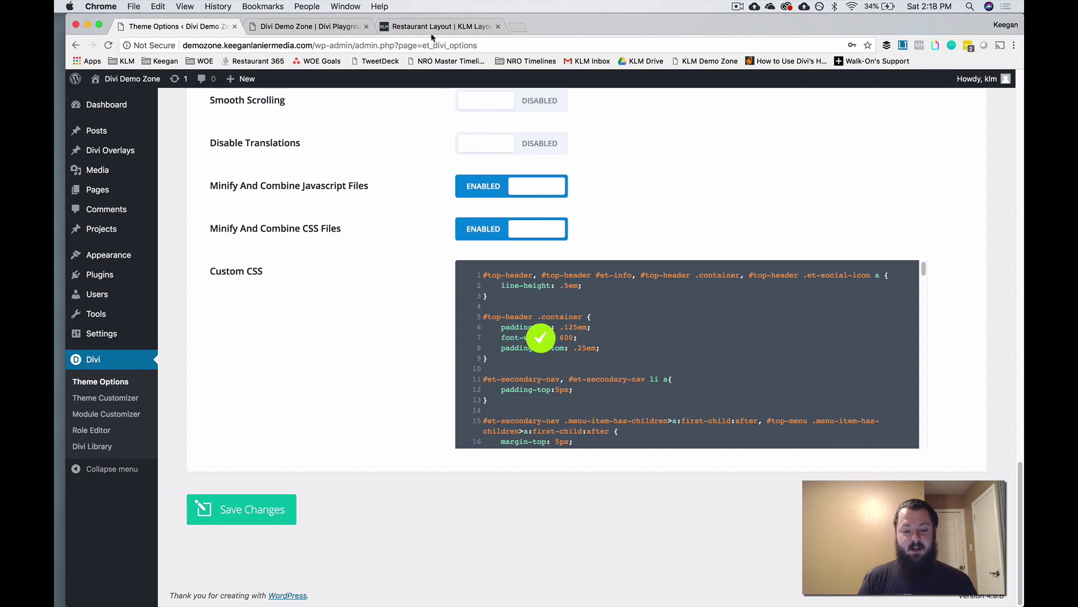
pyautogui.click(309, 26)
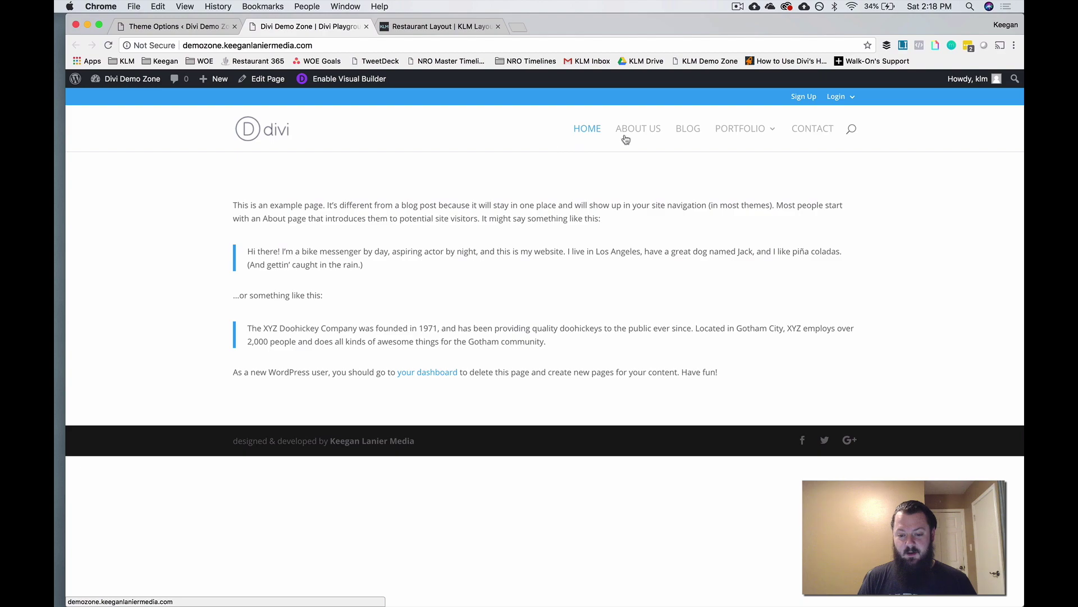
pyautogui.click(172, 26)
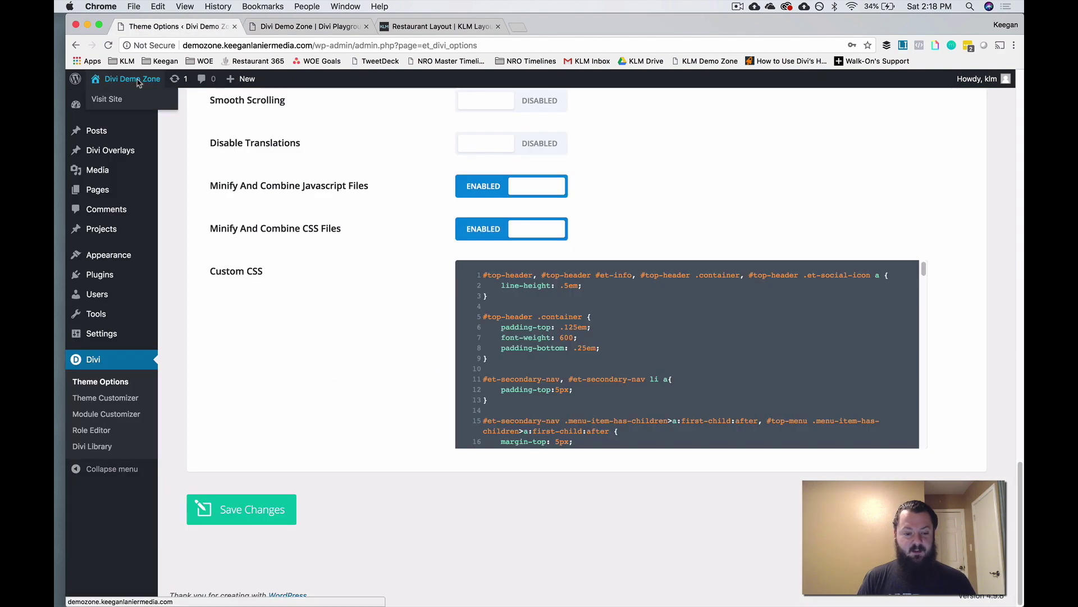
# Open the live Divi Demo Zone site in a new tab.
pyautogui.rightClick(139, 83)
pyautogui.click(163, 87)
pyautogui.click(316, 26)
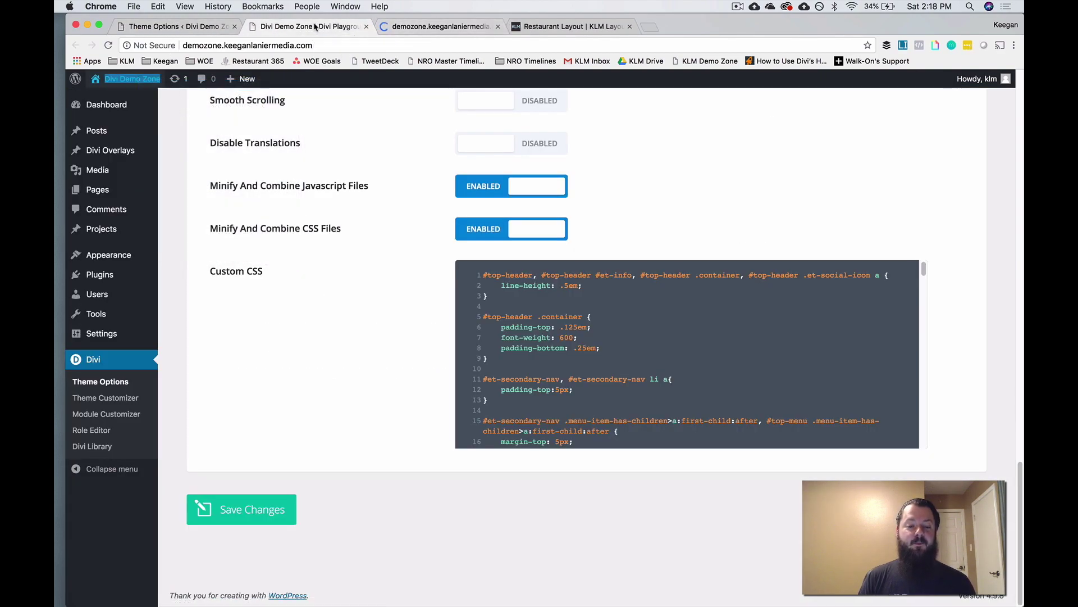
pyautogui.click(441, 27)
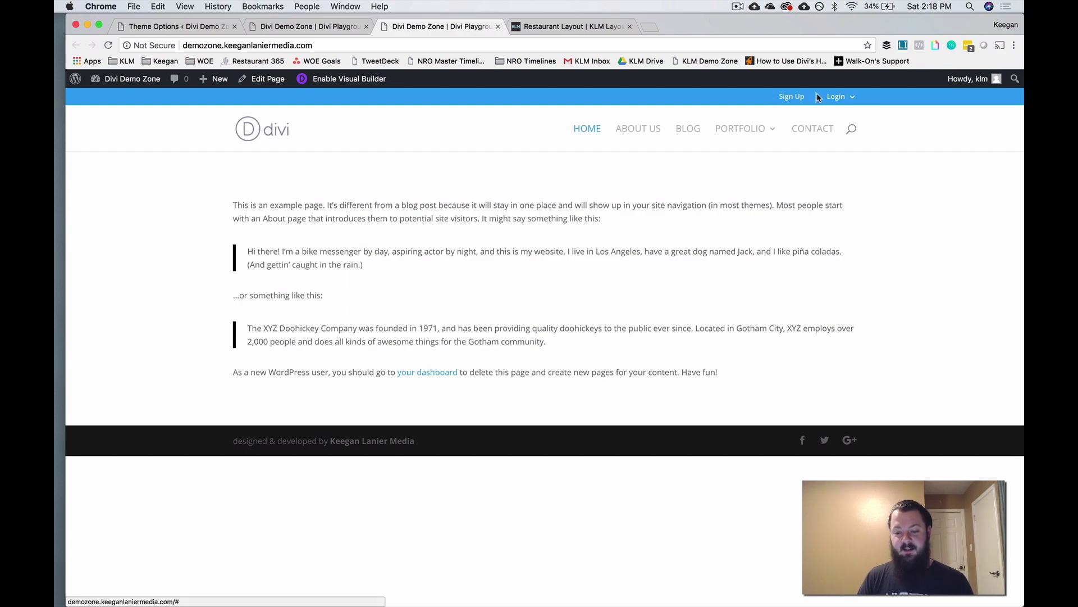
# Compare the old and restyled Login and Portfolio dropdown menus across both site tabs.
pyautogui.hotkey('ctrl', 'shift', 'Tab')
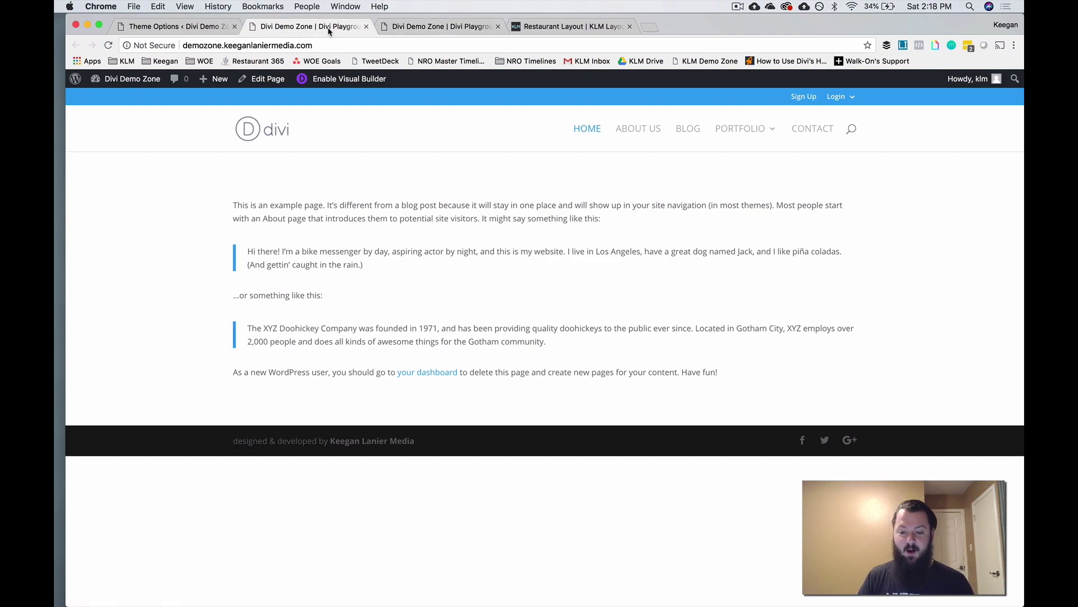
pyautogui.moveTo(845, 102)
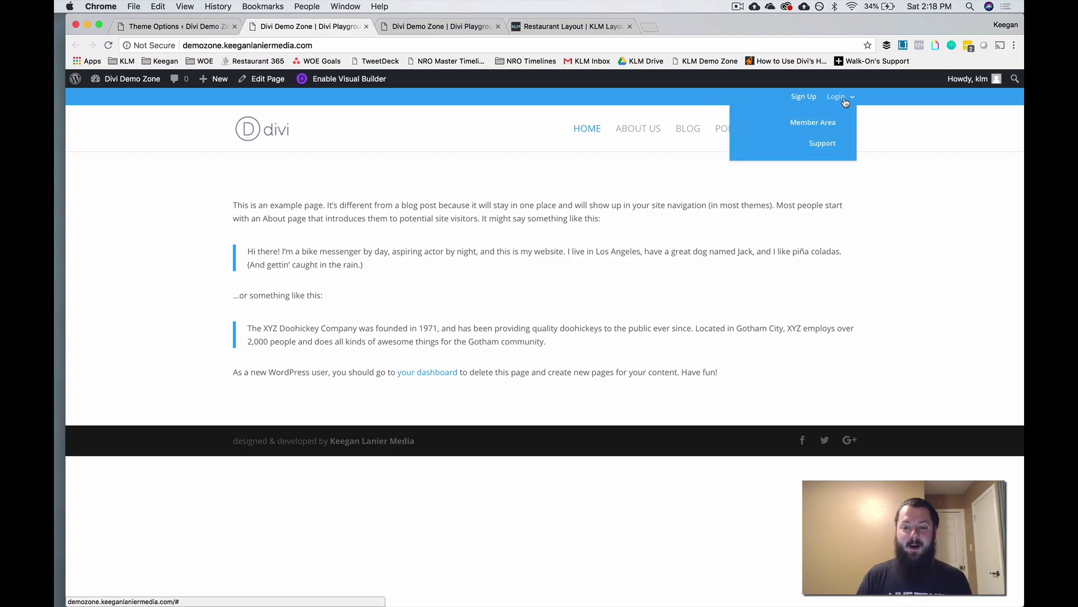
pyautogui.click(450, 28)
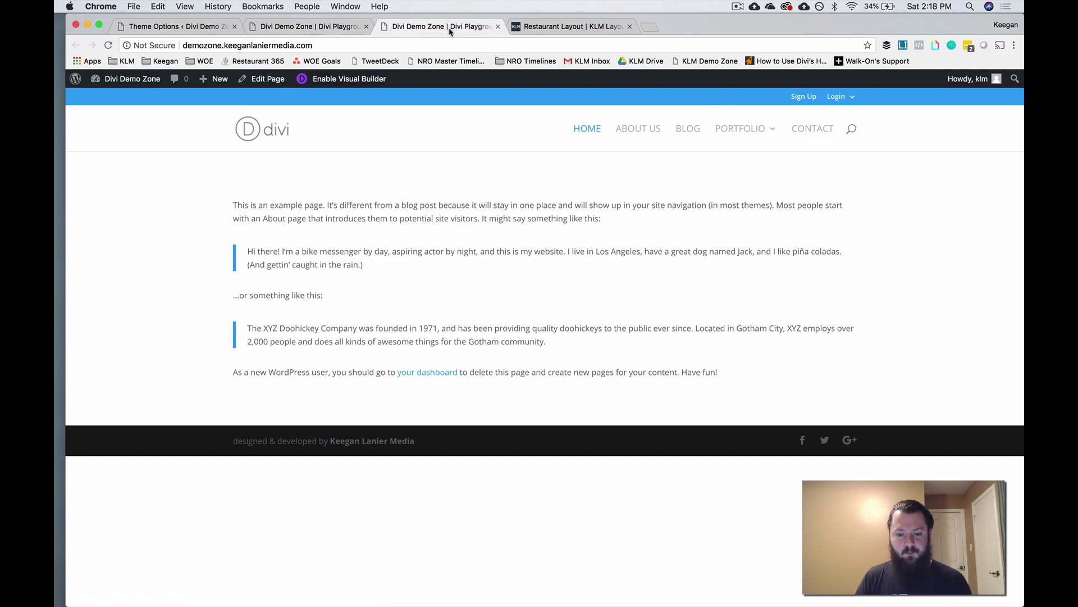
pyautogui.moveTo(831, 96)
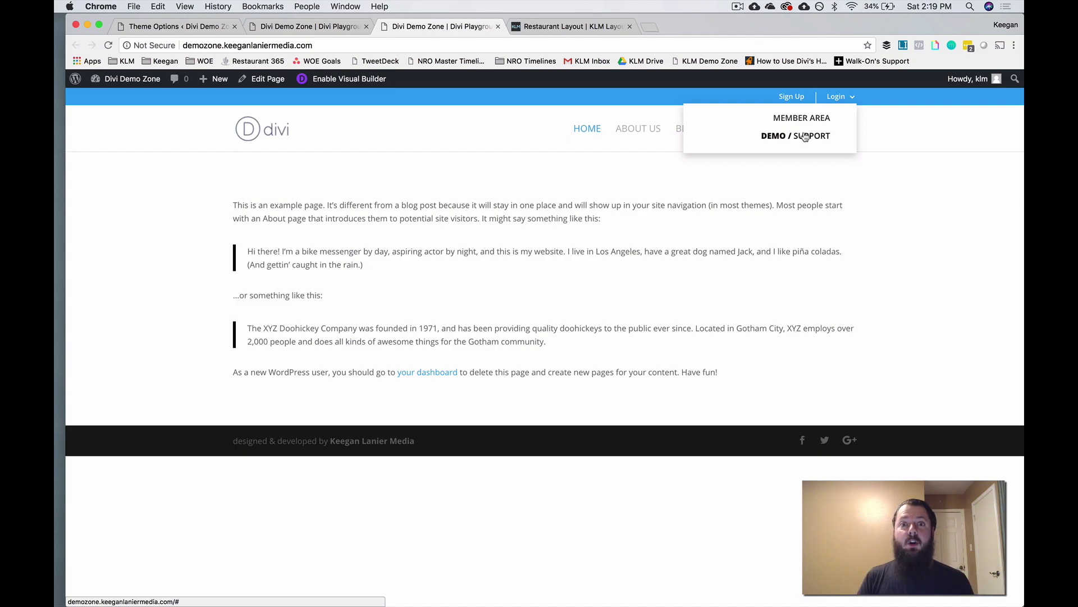
pyautogui.moveTo(750, 128)
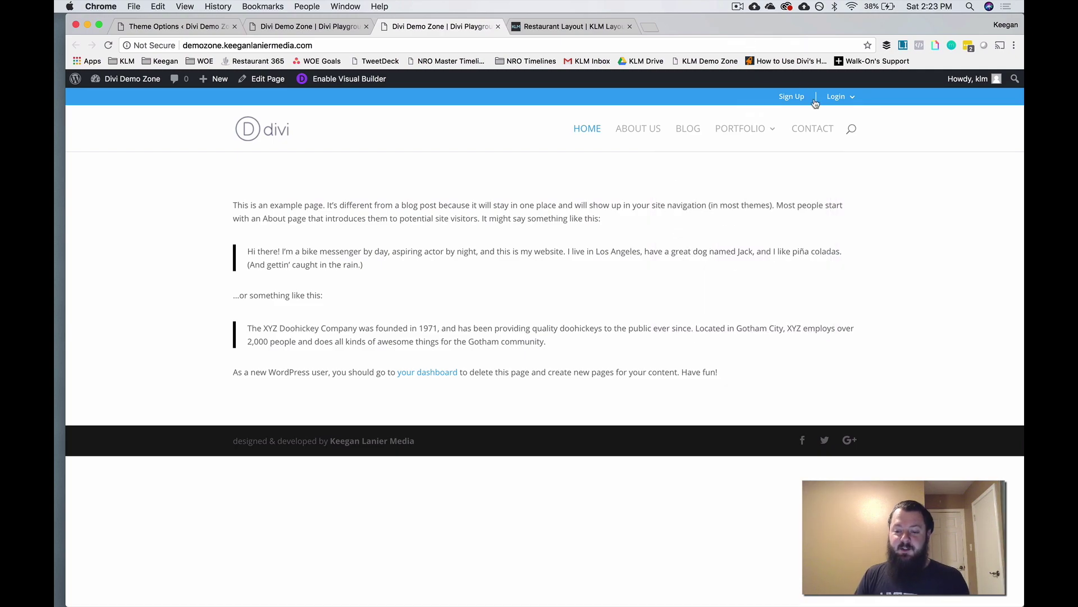
pyautogui.moveTo(830, 99)
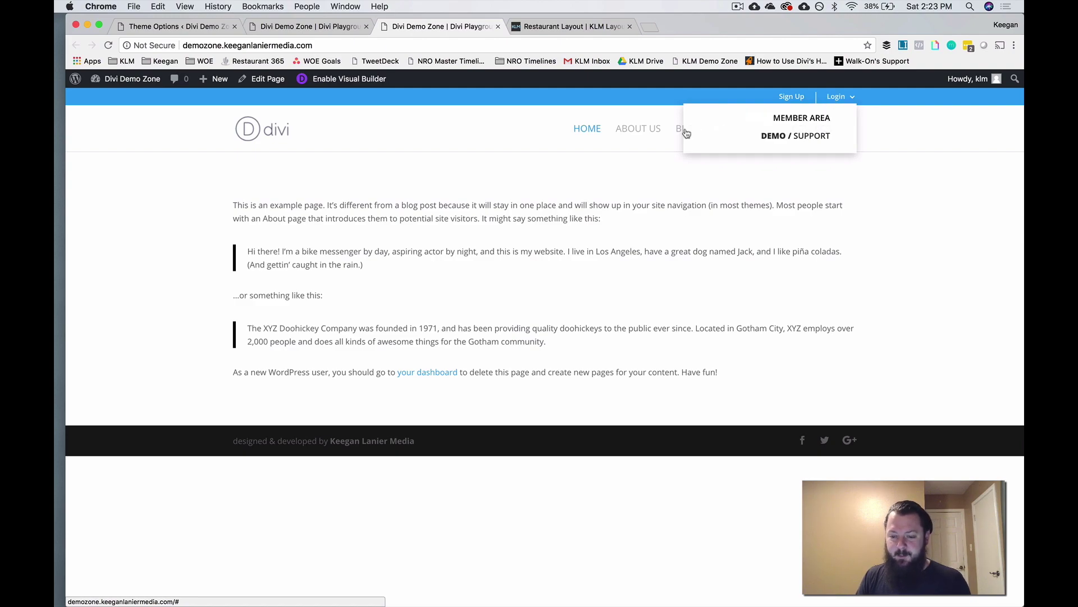
pyautogui.moveTo(741, 141)
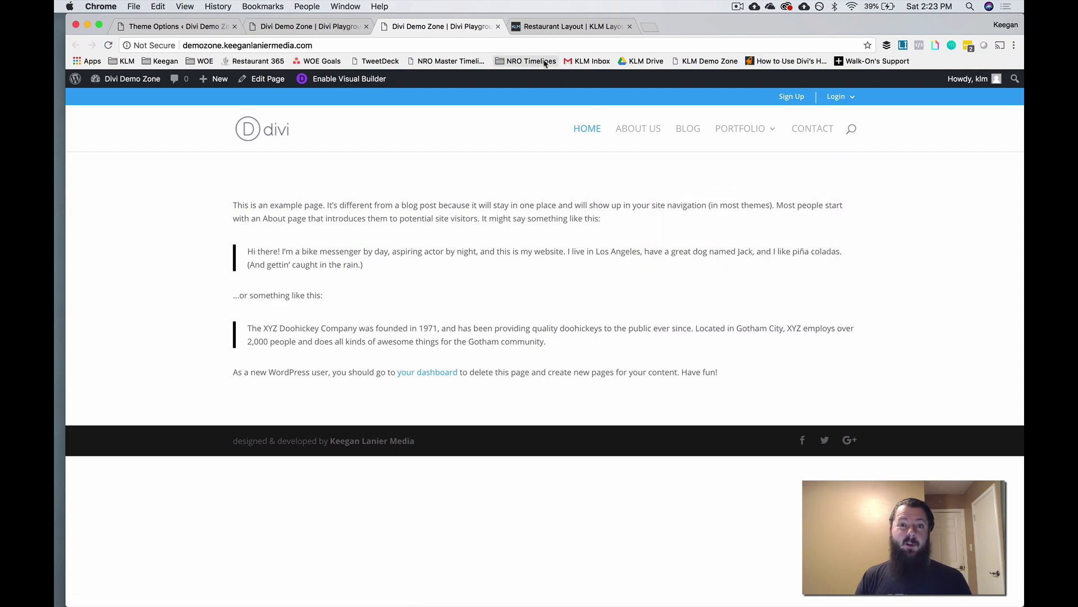
pyautogui.click(553, 25)
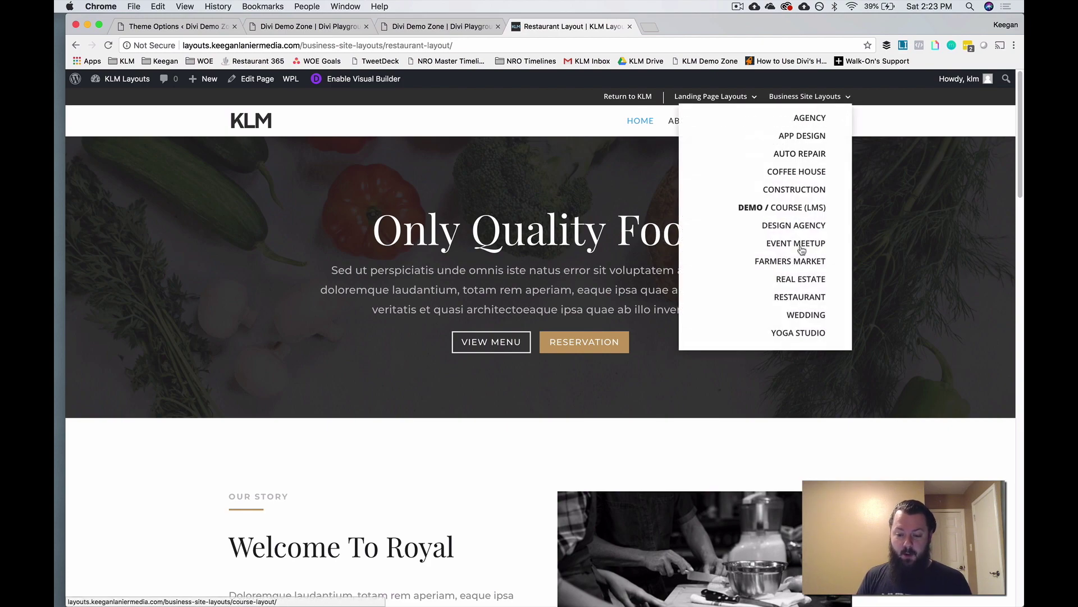
# Browse the KLM Wedding and Agency layout demos, then return to the Divi Demo Zone tab.
pyautogui.click(801, 321)
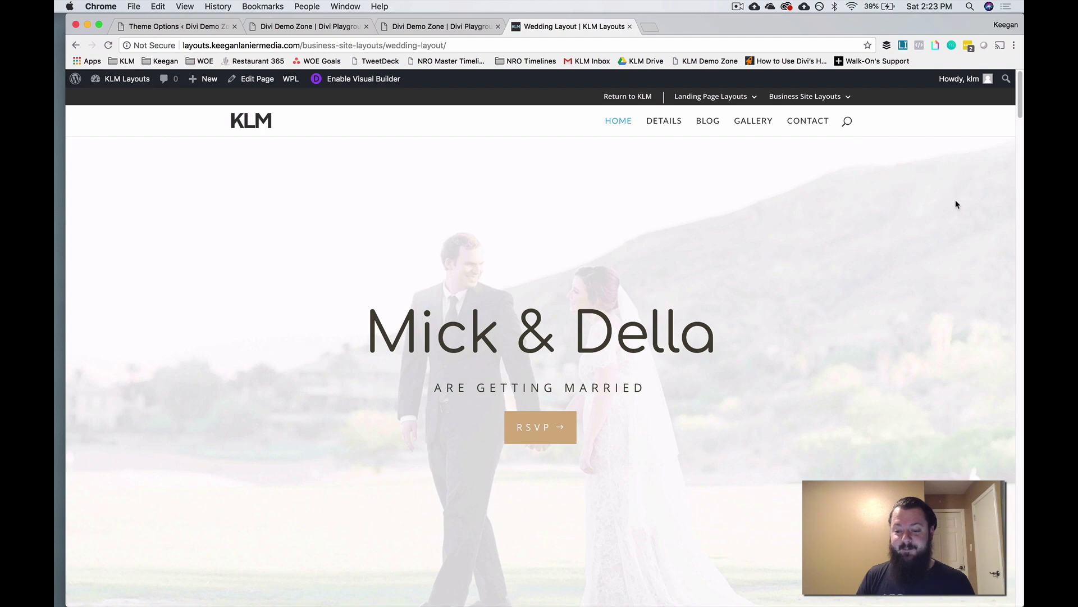
pyautogui.scroll(-5, 700, 361)
pyautogui.scroll(5, 700, 360)
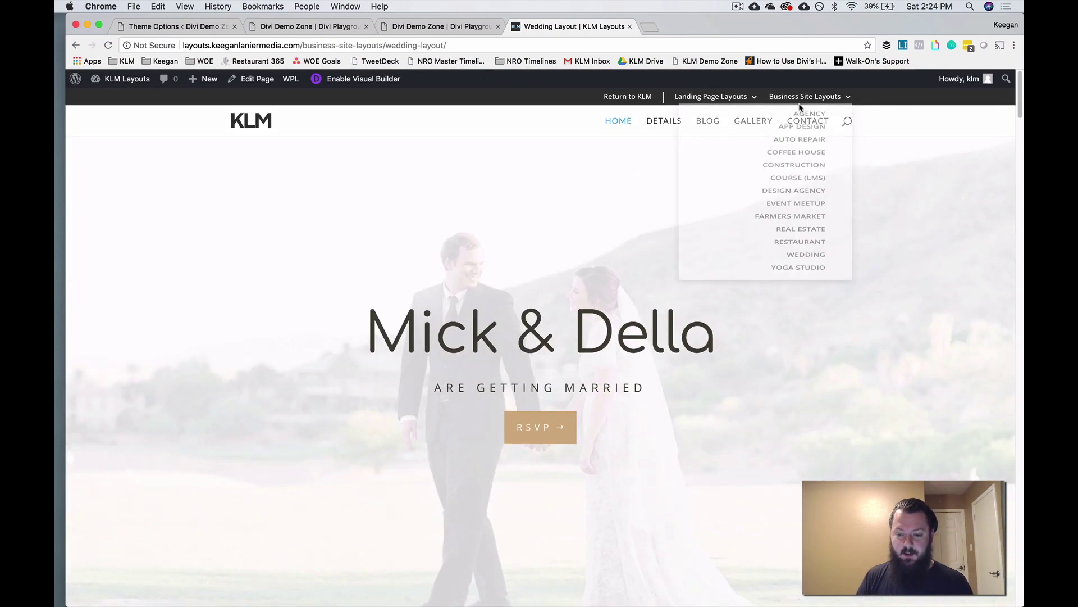
pyautogui.click(804, 116)
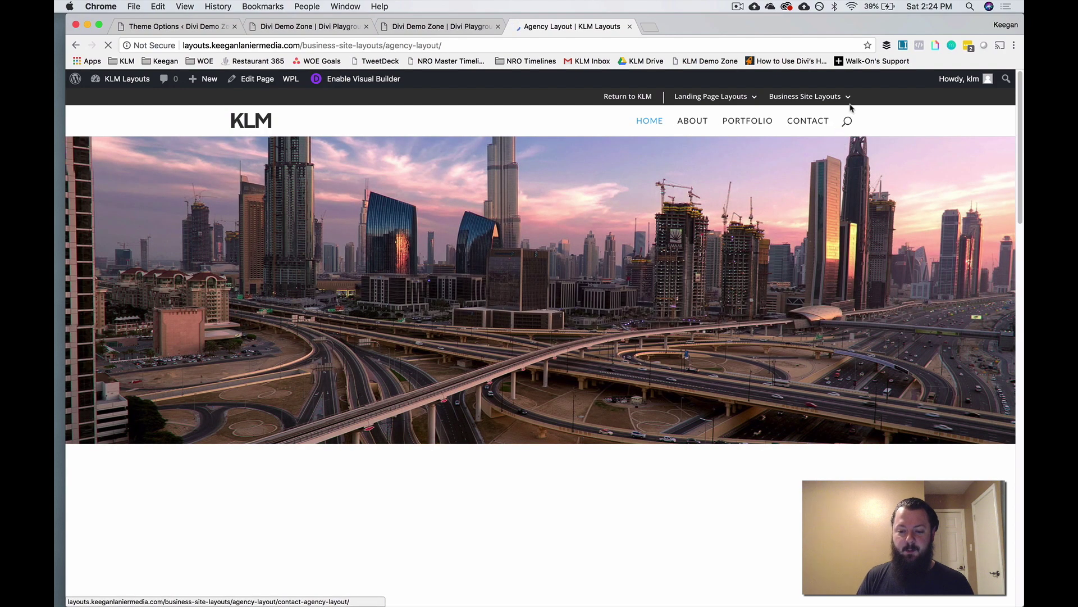
pyautogui.moveTo(820, 95)
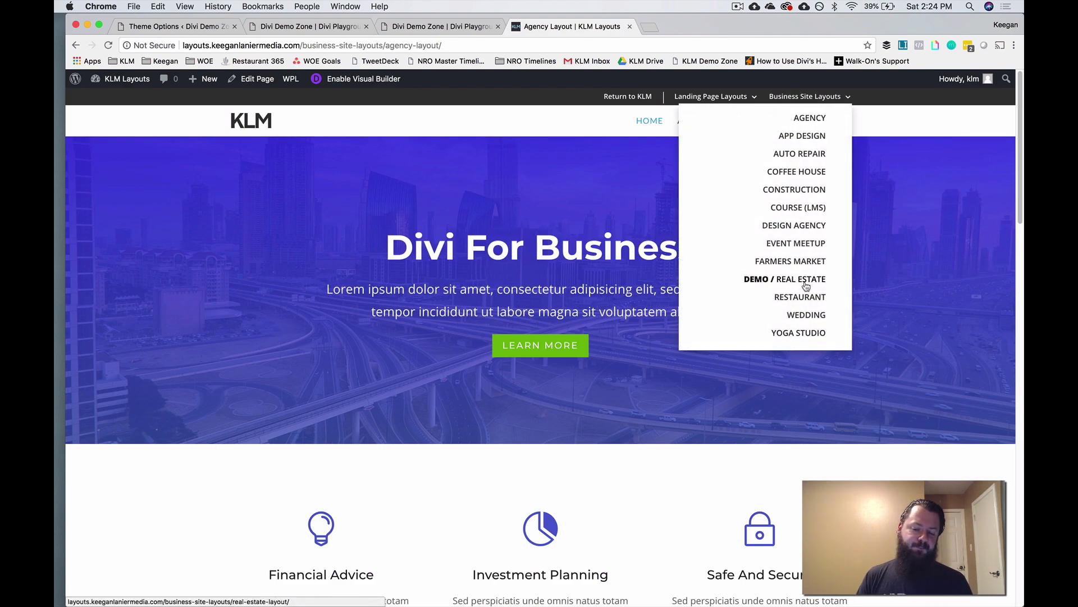
pyautogui.click(299, 30)
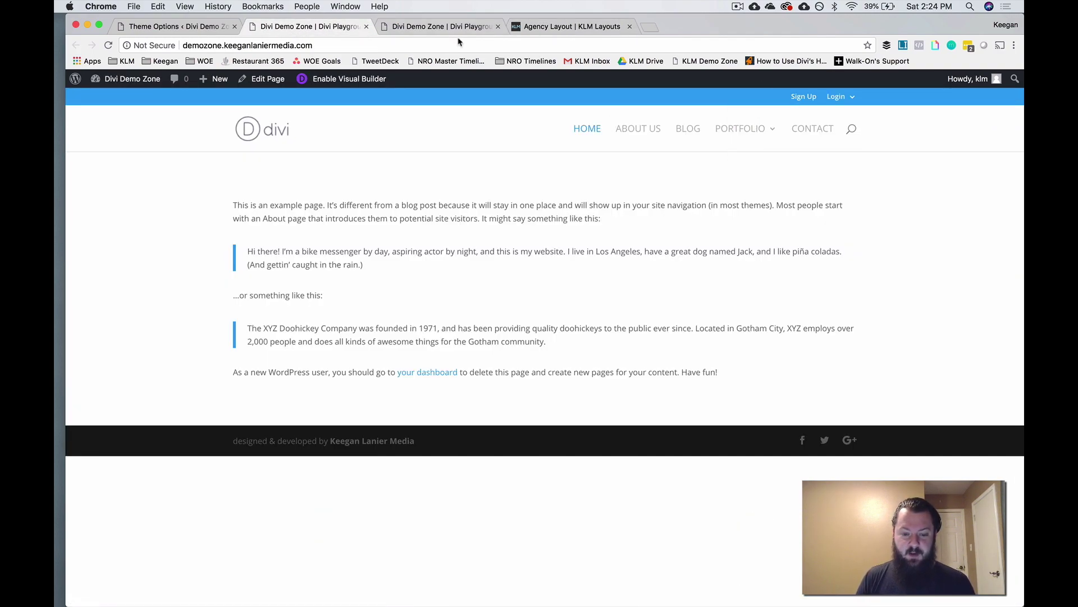
# Compare the old and updated Divi Demo Zone site headers.
pyautogui.click(449, 29)
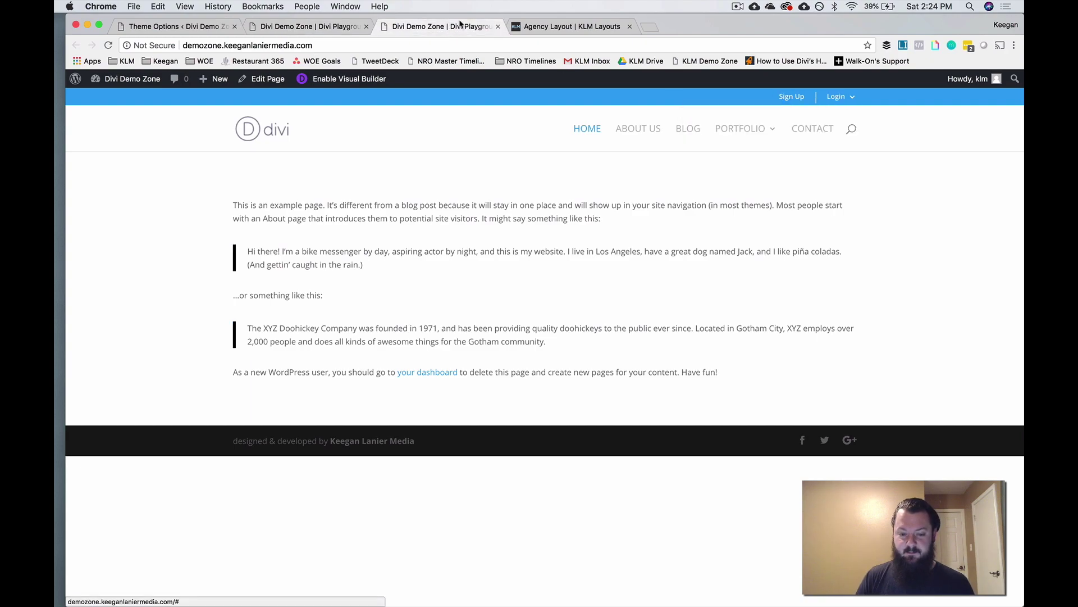
pyautogui.click(337, 27)
pyautogui.click(418, 29)
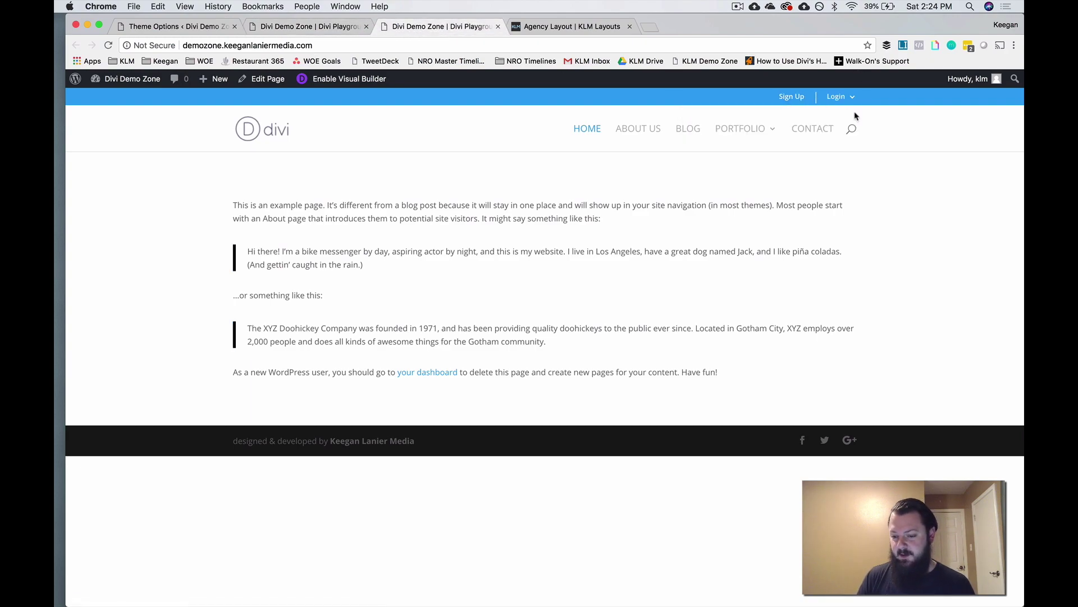
pyautogui.moveTo(831, 96)
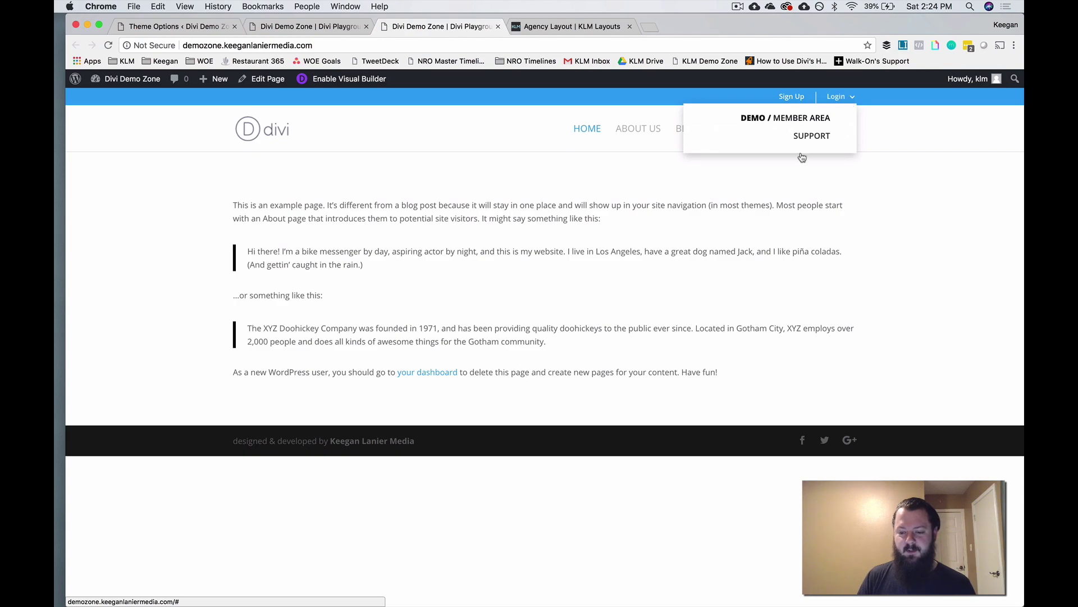
# Narrow the browser to the mobile layout and expand the mobile navigation menu.
pyautogui.moveTo(65, 131); pyautogui.dragTo(673, 131)
pyautogui.click(1003, 118)
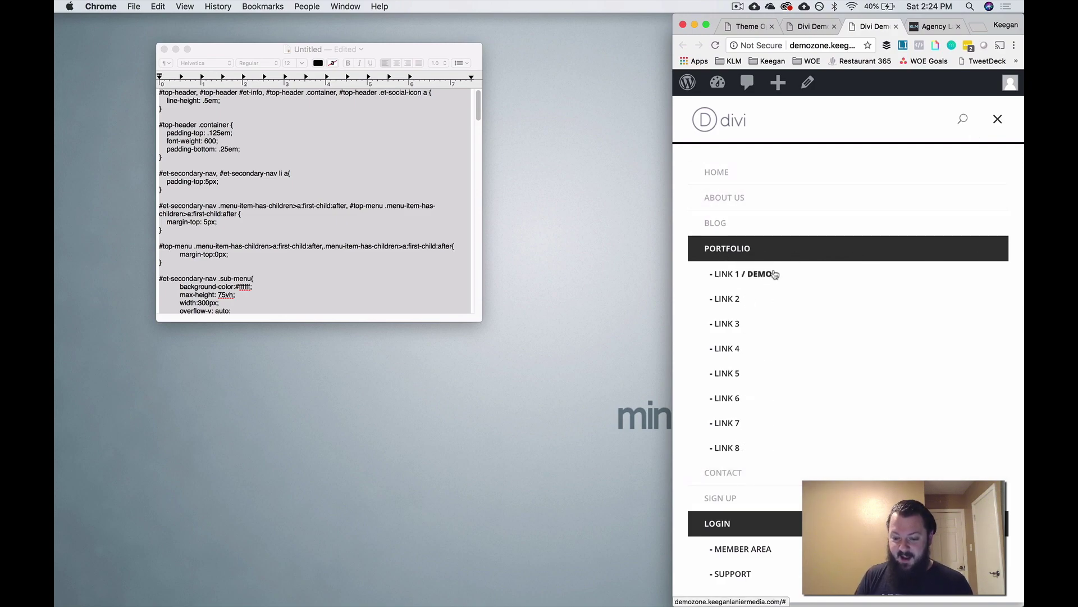
pyautogui.scroll(-1, 770, 452)
pyautogui.scroll(1, 769, 452)
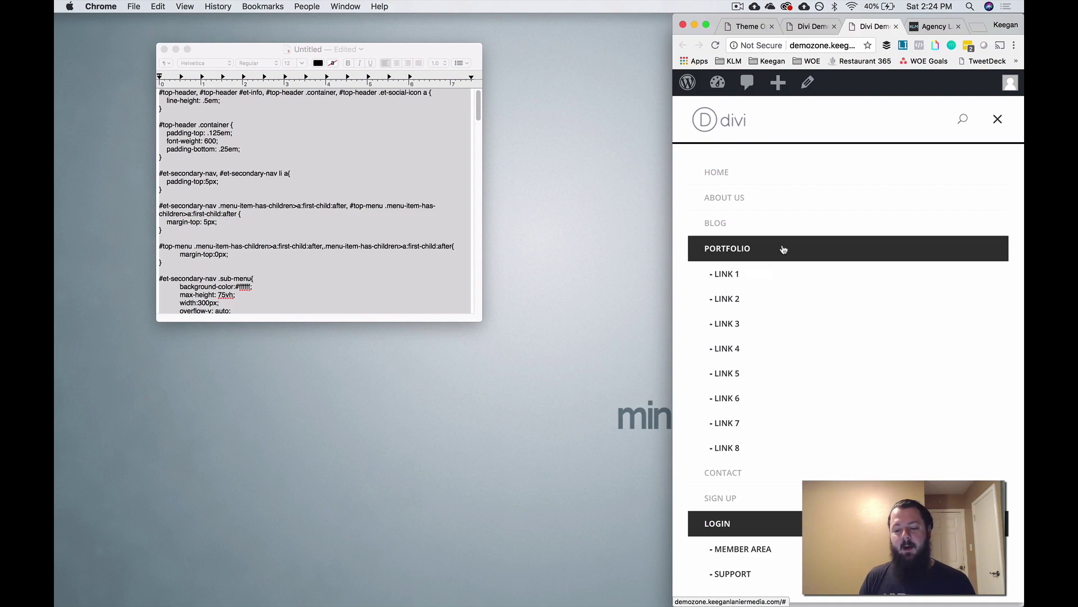
# Restore the desktop-width browser and open the KLM Layouts site's Divi Theme Options.
pyautogui.doubleClick(673, 132)
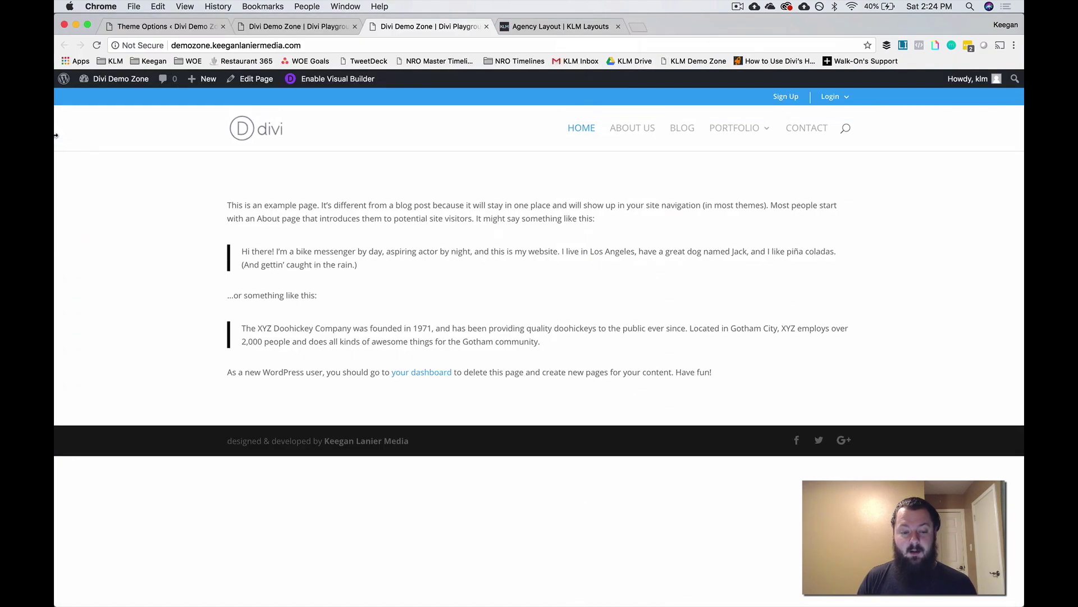
pyautogui.click(561, 26)
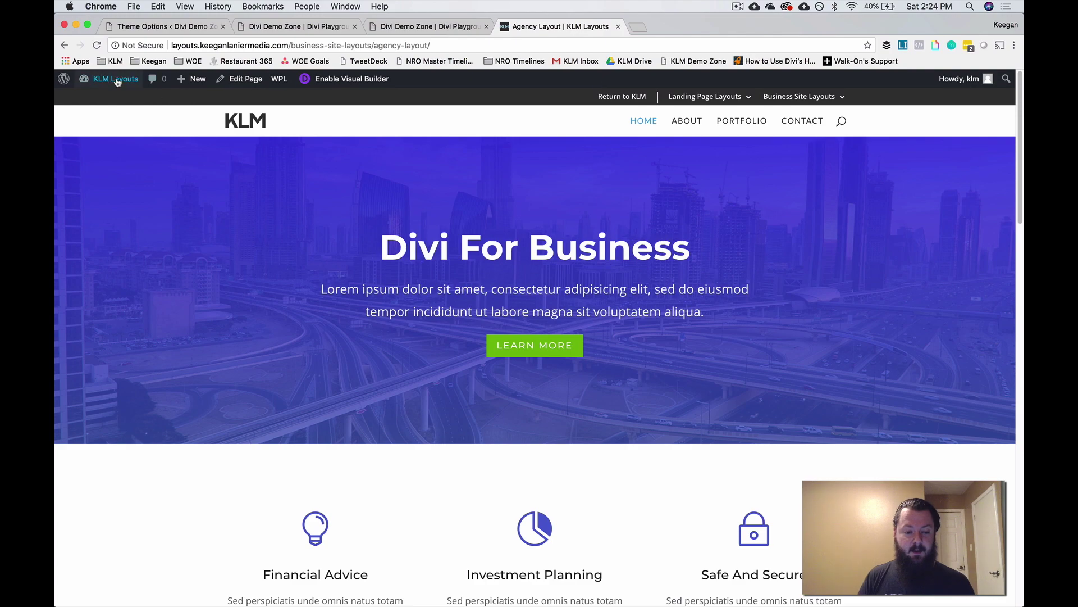
pyautogui.click(102, 78)
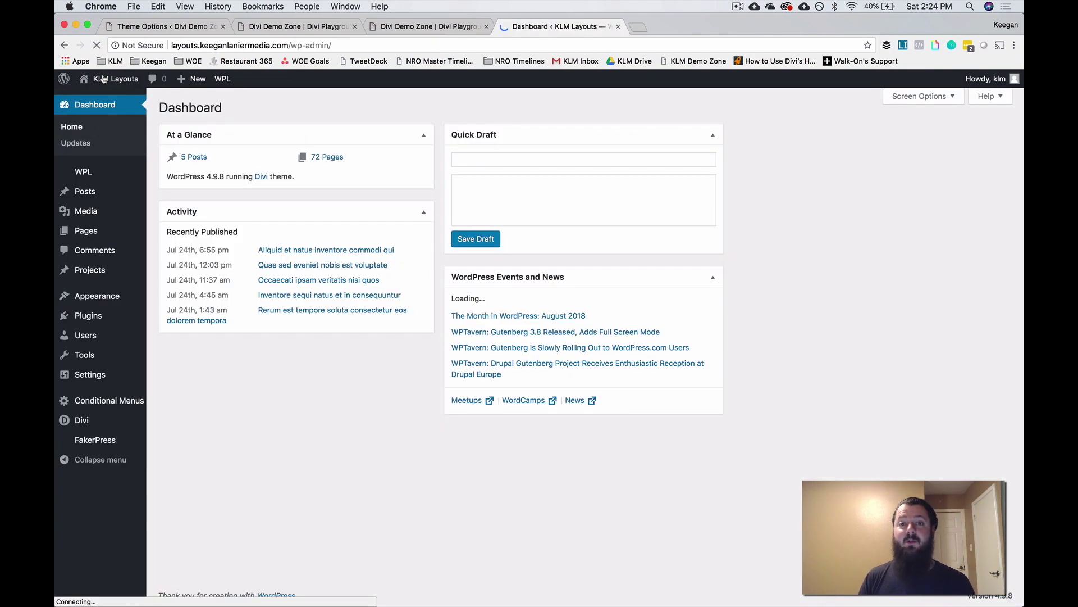
pyautogui.moveTo(84, 420)
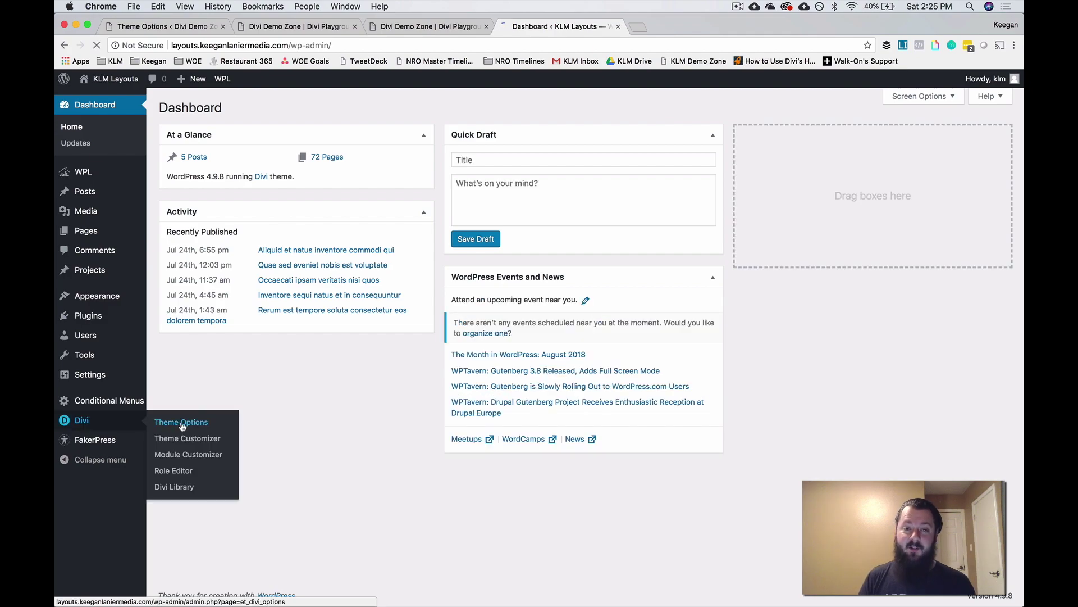
pyautogui.click(181, 422)
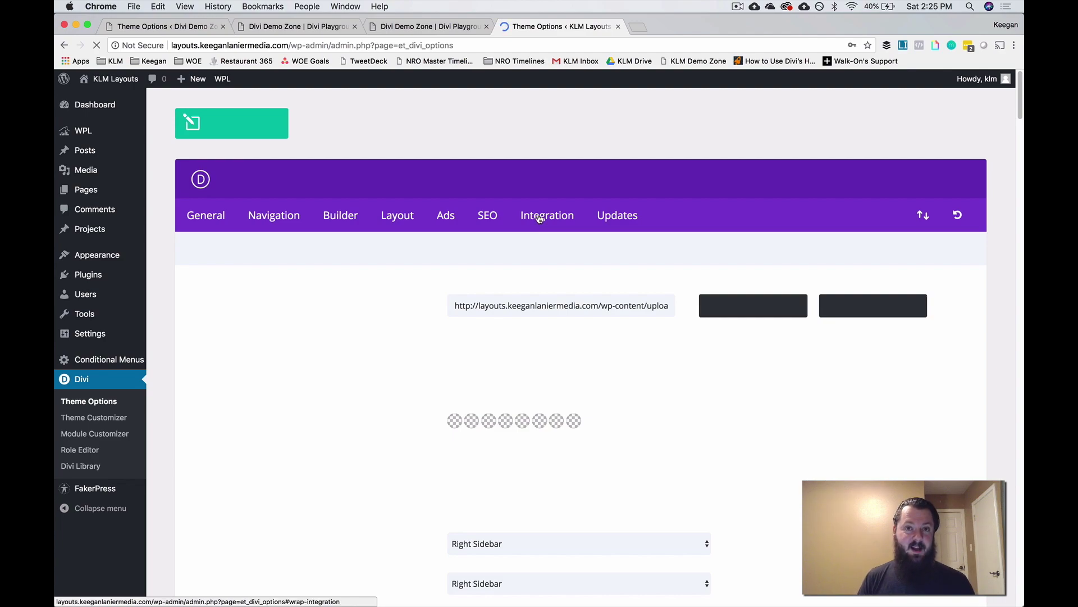
# Select the 23-line collapsible-submenu script in the Integration tab's body code box.
pyautogui.click(539, 218)
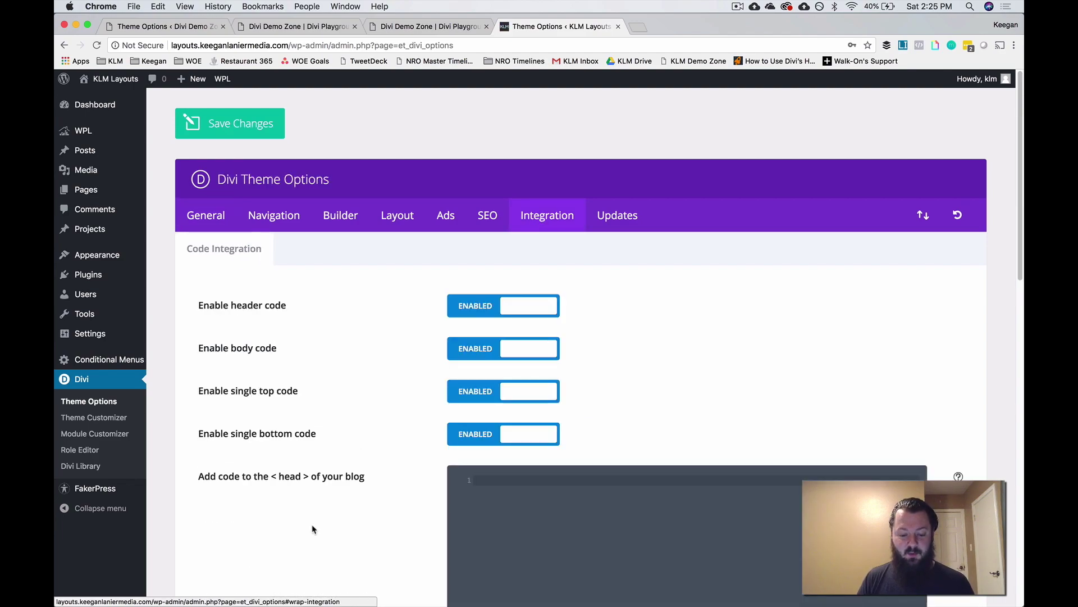
pyautogui.scroll(-7, 313, 529)
pyautogui.scroll(-3, 654, 376)
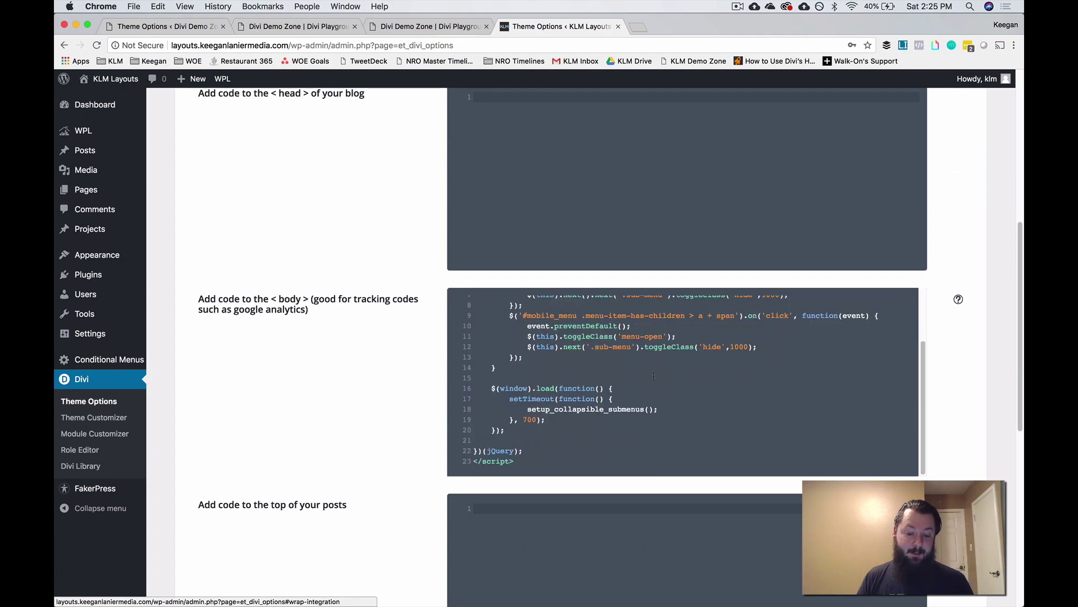
pyautogui.scroll(3, 606, 404)
pyautogui.scroll(-3, 562, 437)
pyautogui.click(562, 436)
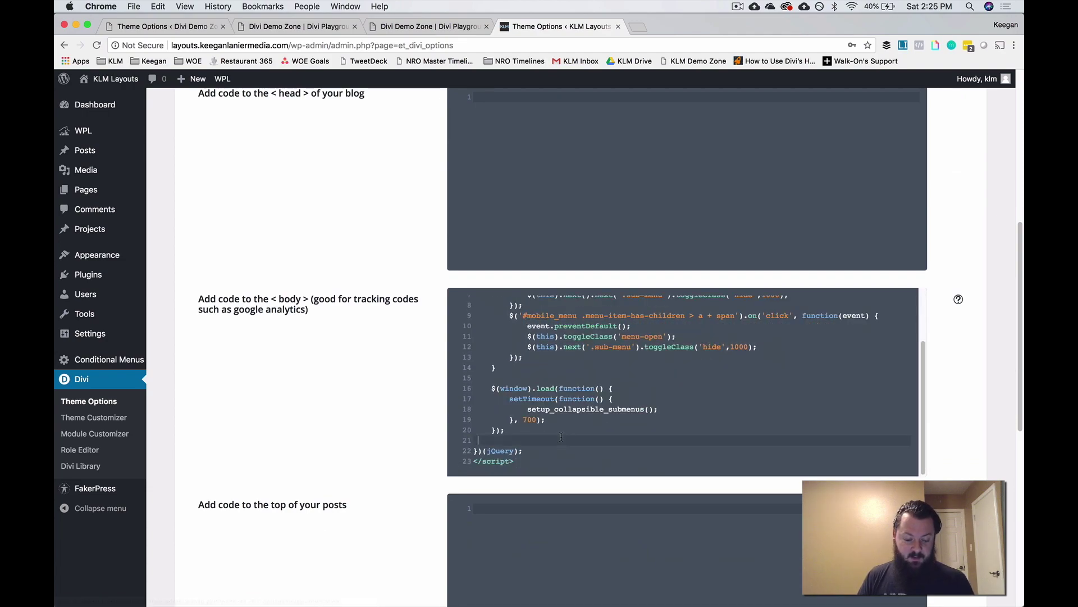
pyautogui.hotkey('ctrl', 'a')
# Paste the 23-line collapsible-submenu script into the Demo Zone's body code box and save.
pyautogui.click(285, 28)
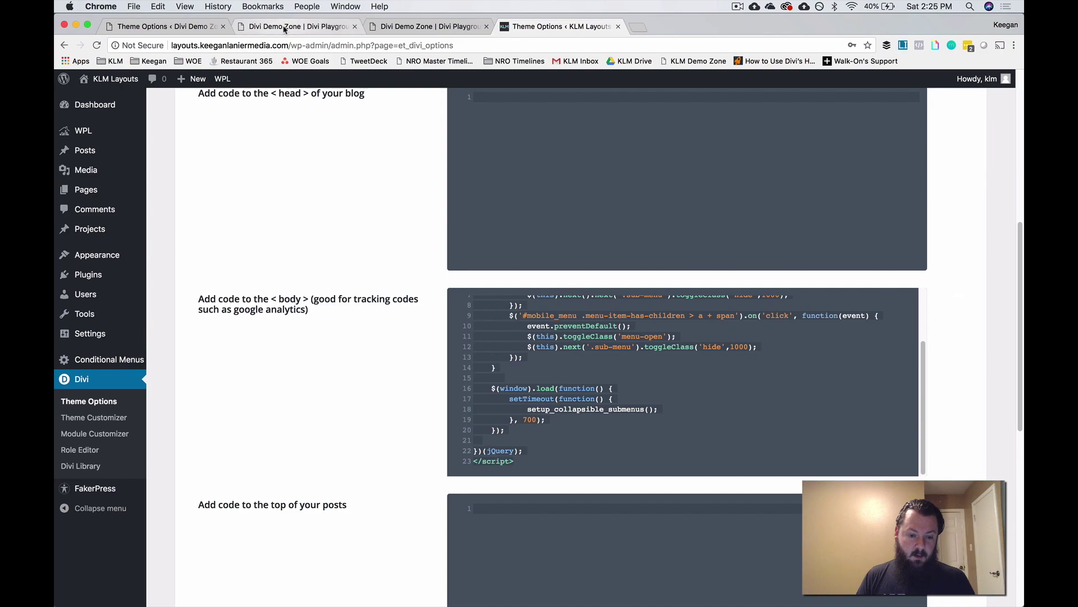
pyautogui.click(184, 28)
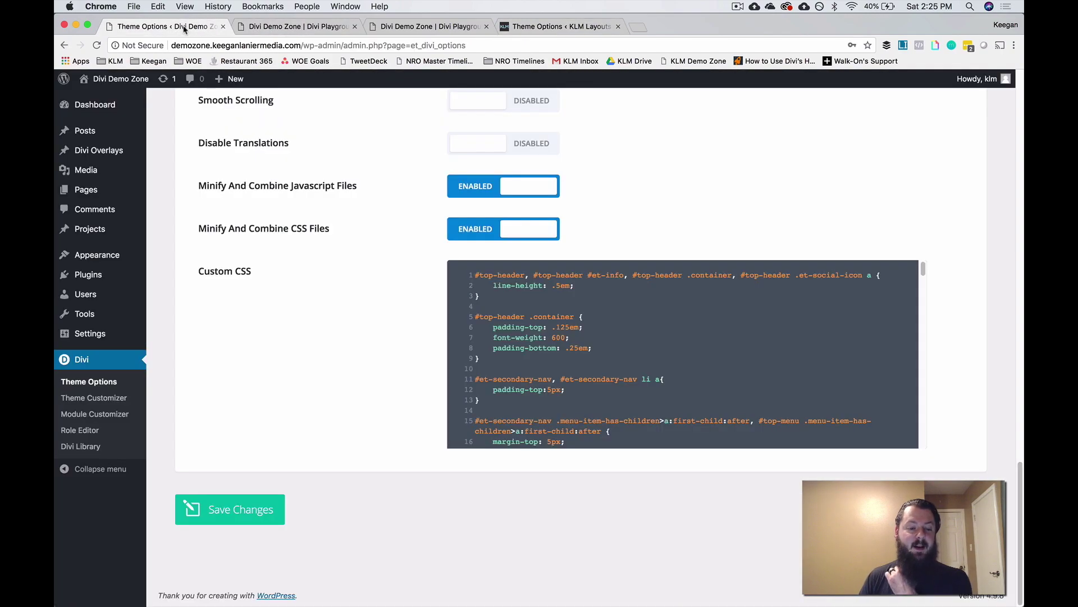
pyautogui.scroll(10, 958, 272)
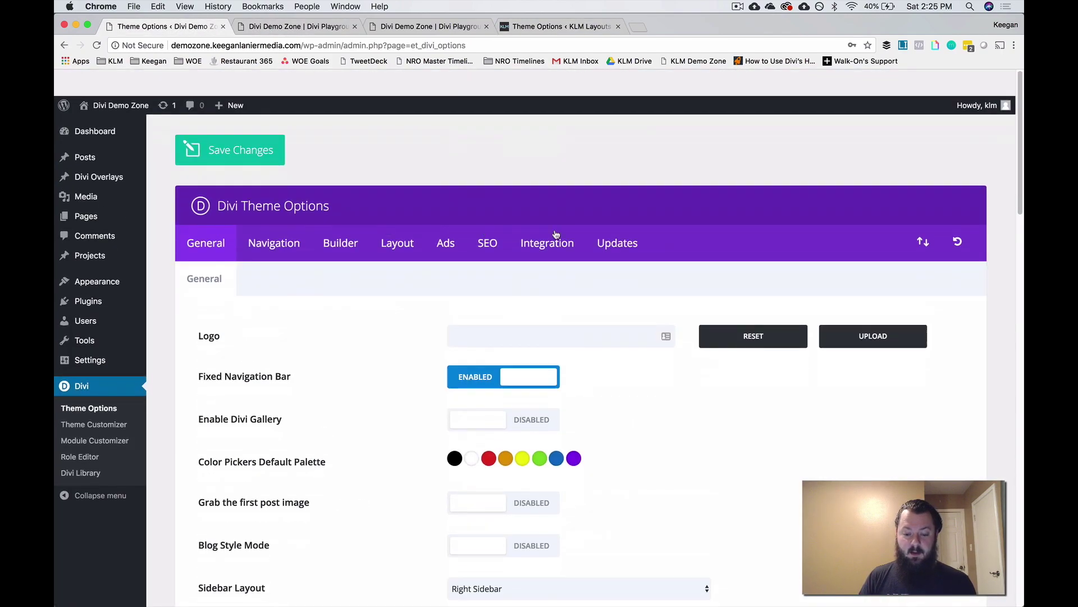
pyautogui.click(547, 218)
pyautogui.scroll(-5, 372, 402)
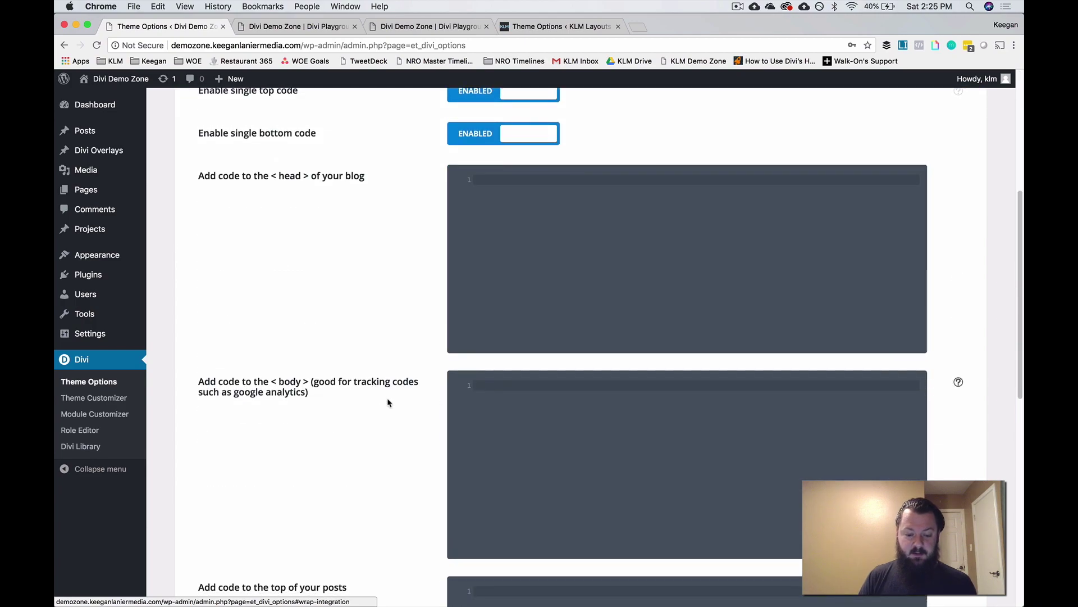
pyautogui.press('super+v')
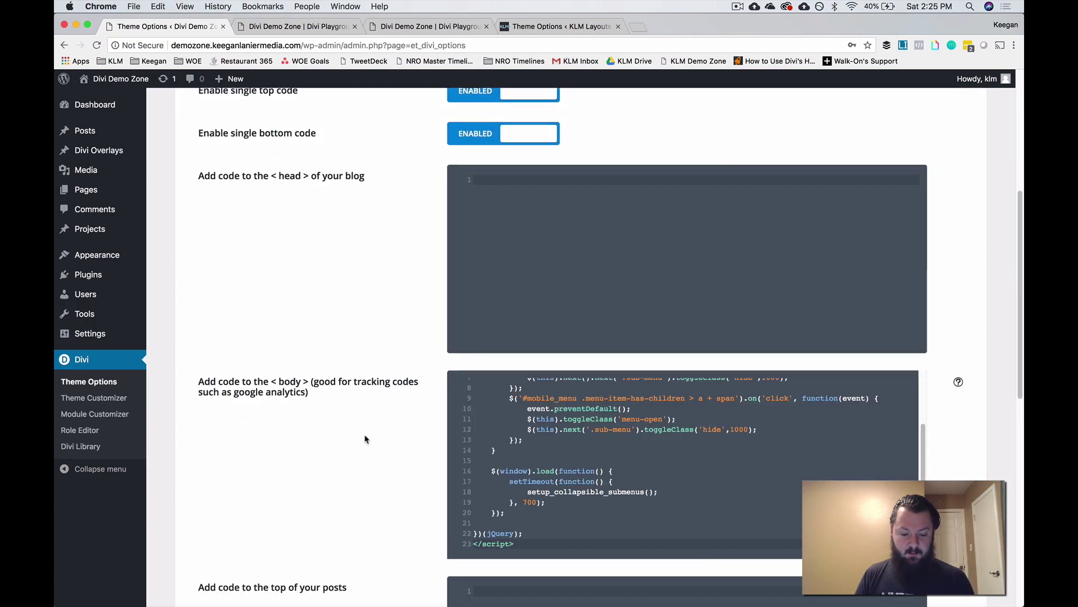
pyautogui.scroll(-10, 365, 438)
pyautogui.click(237, 516)
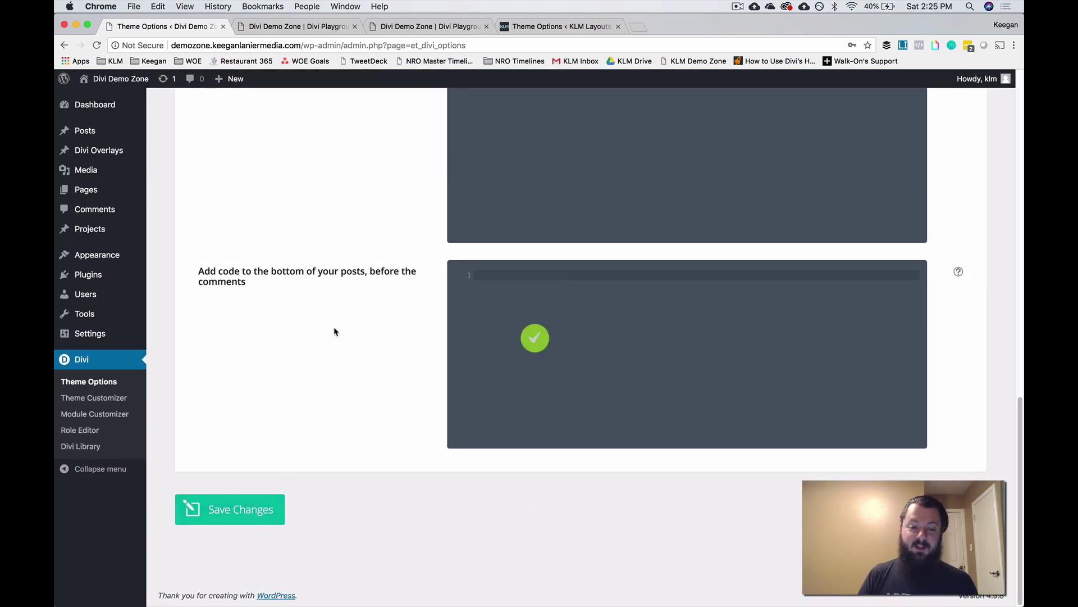
pyautogui.click(425, 28)
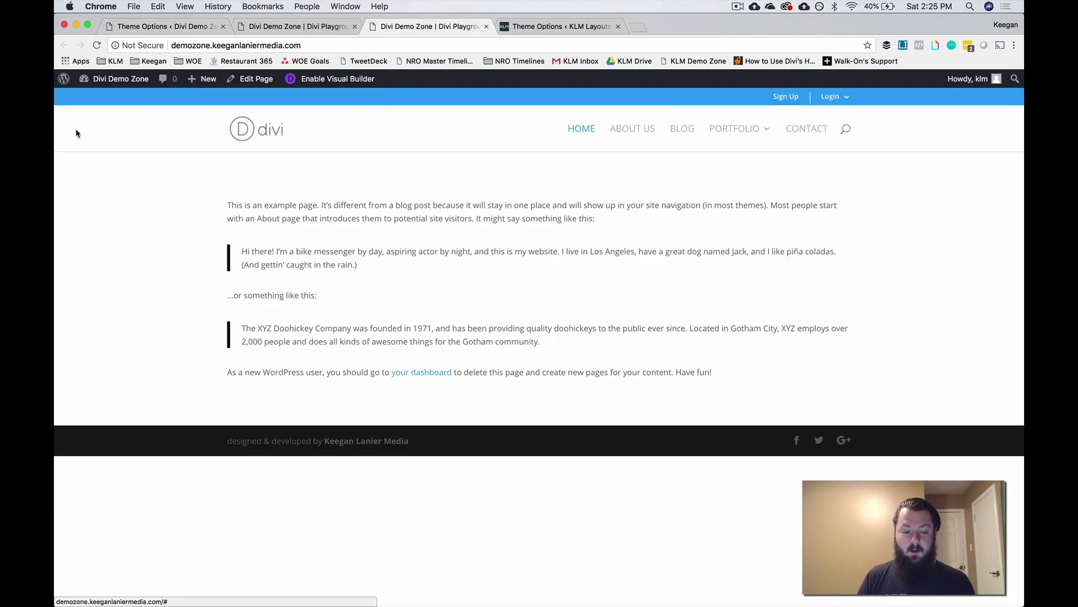
pyautogui.hotkey('ctrl', 'alt', 'Right')
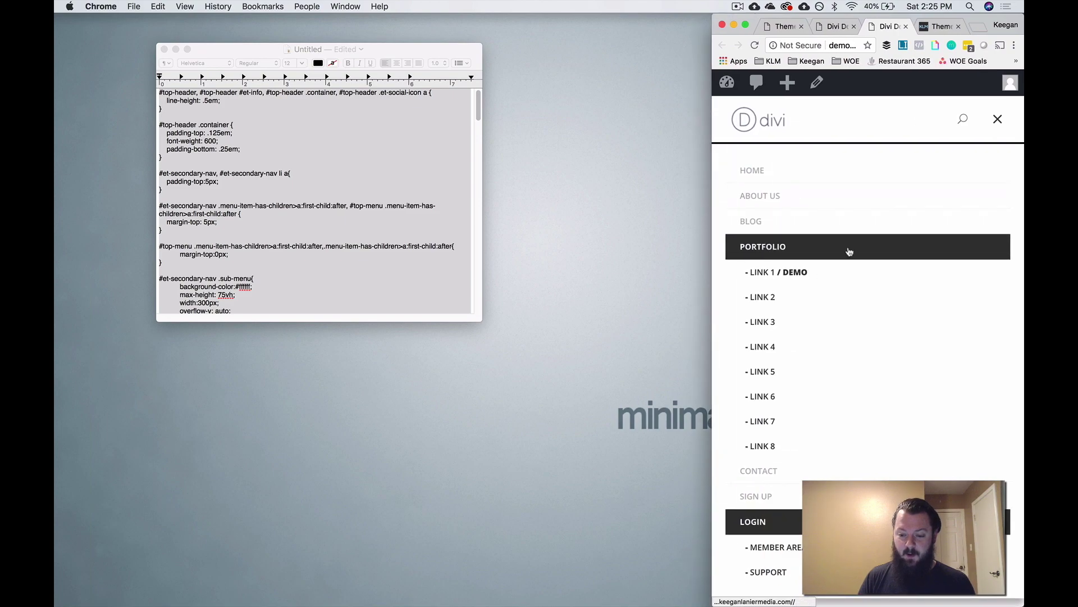
pyautogui.click(751, 131)
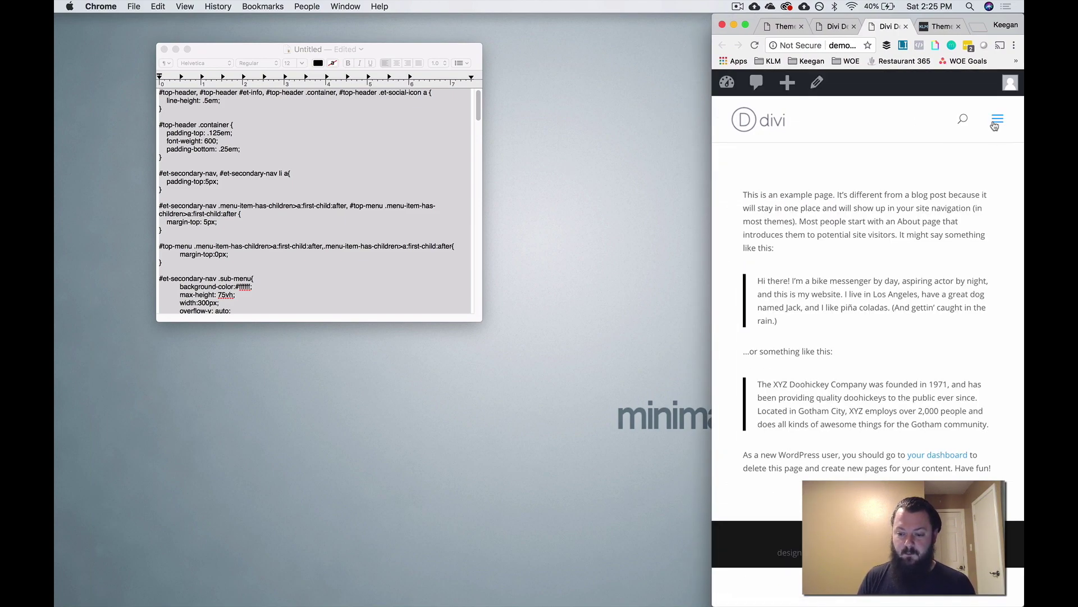
pyautogui.click(994, 126)
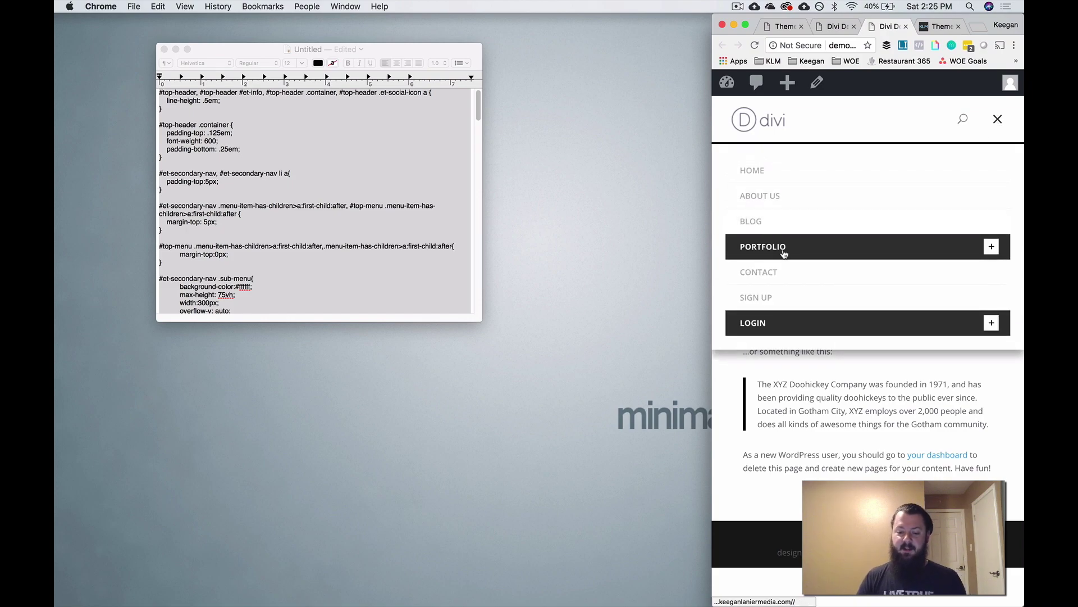
pyautogui.click(784, 252)
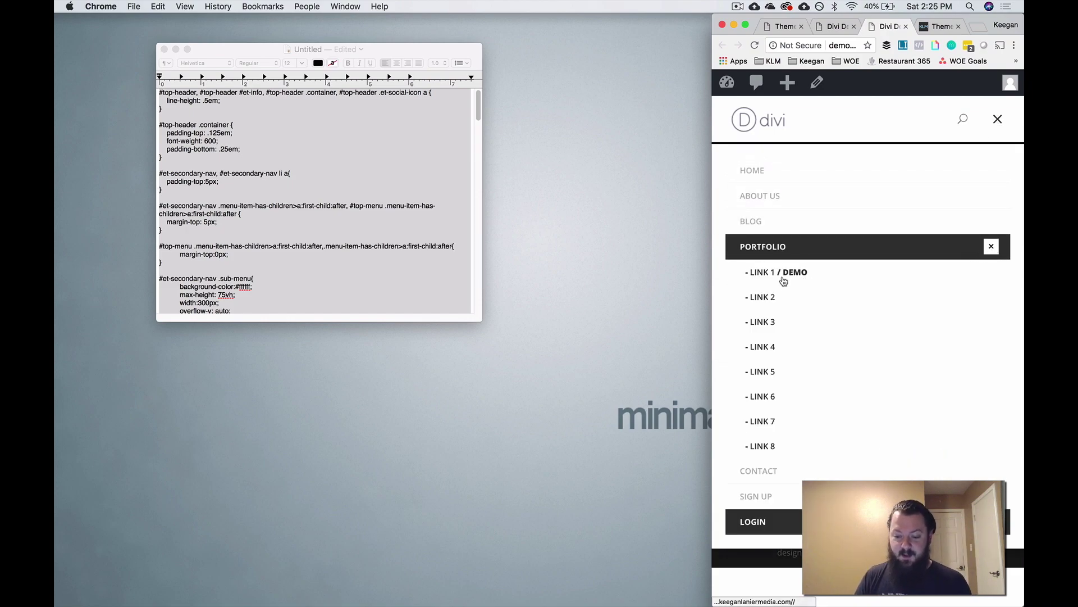
pyautogui.click(992, 248)
pyautogui.click(993, 323)
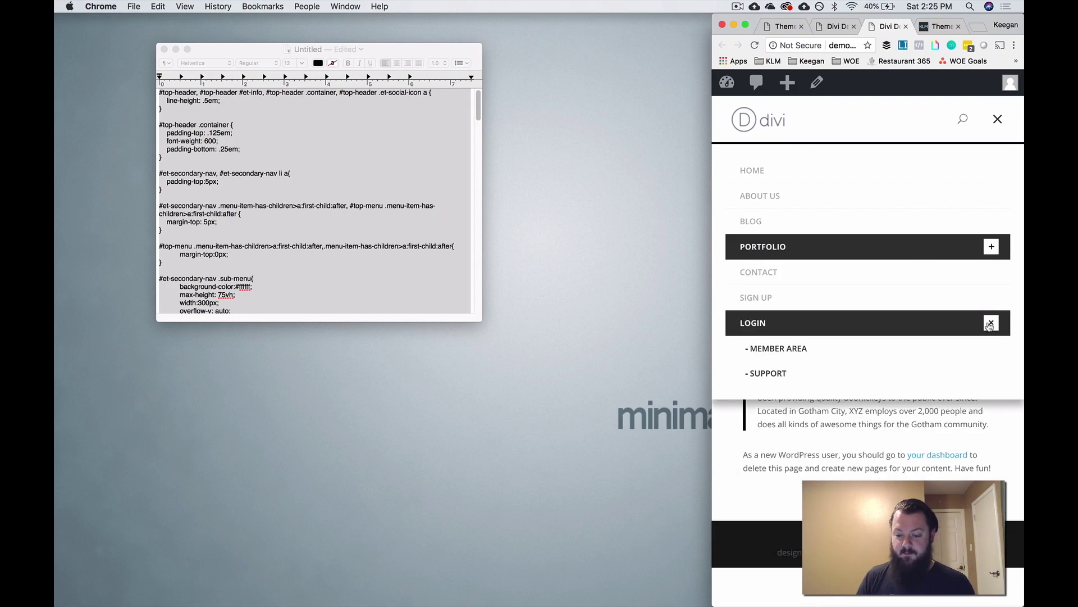
pyautogui.click(991, 323)
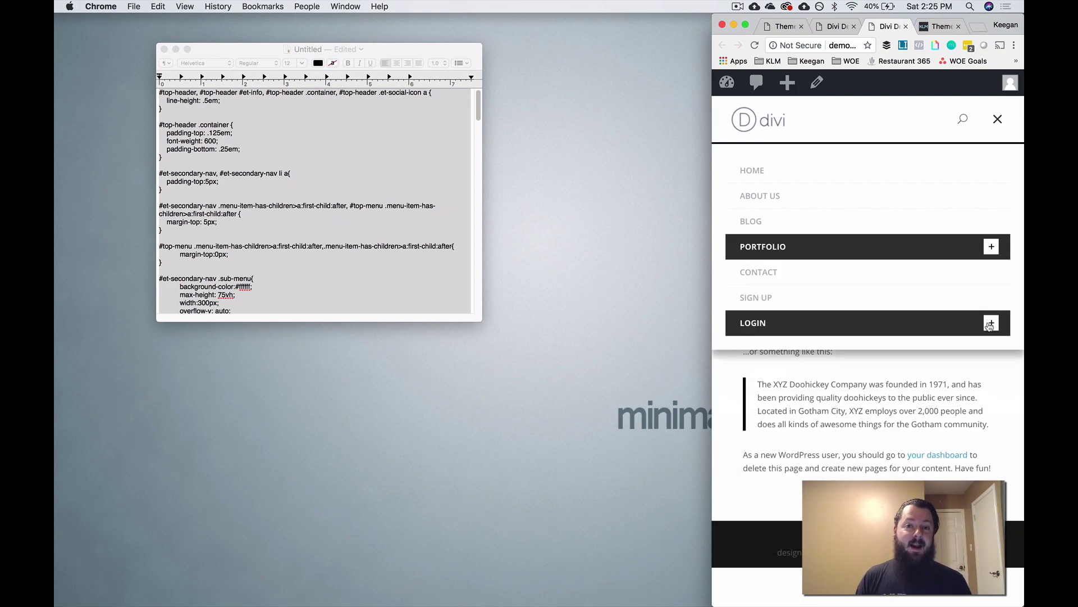
pyautogui.click(999, 125)
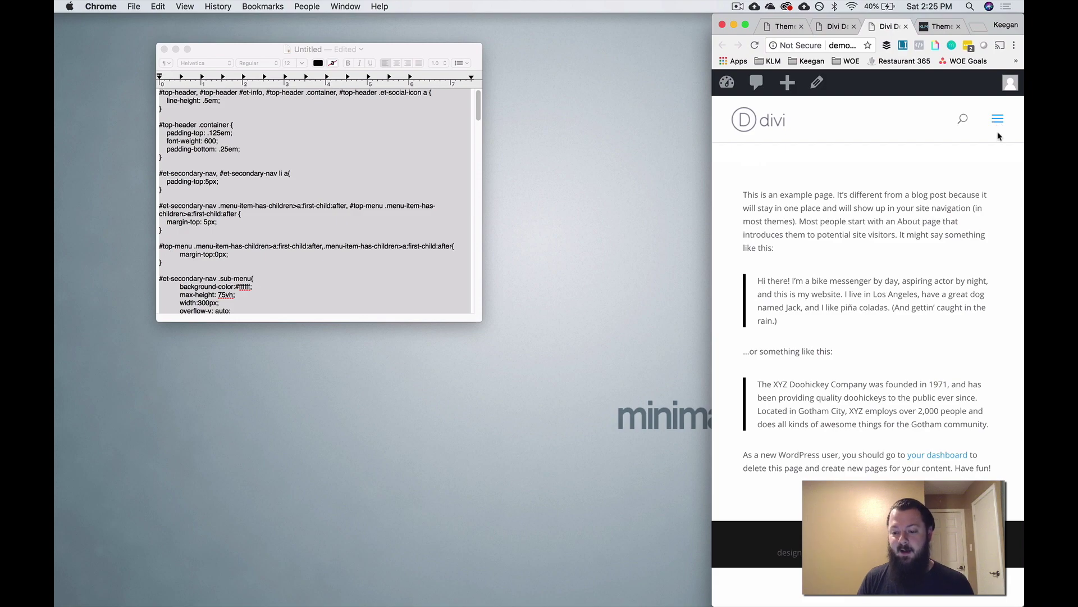
pyautogui.click(998, 121)
pyautogui.click(999, 124)
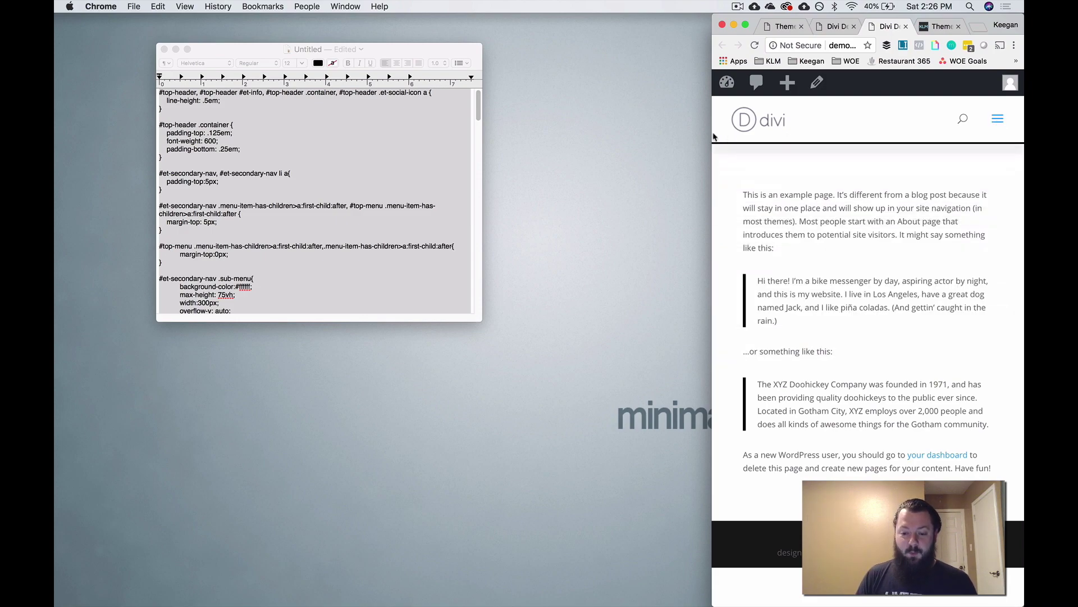
pyautogui.doubleClick(712, 123)
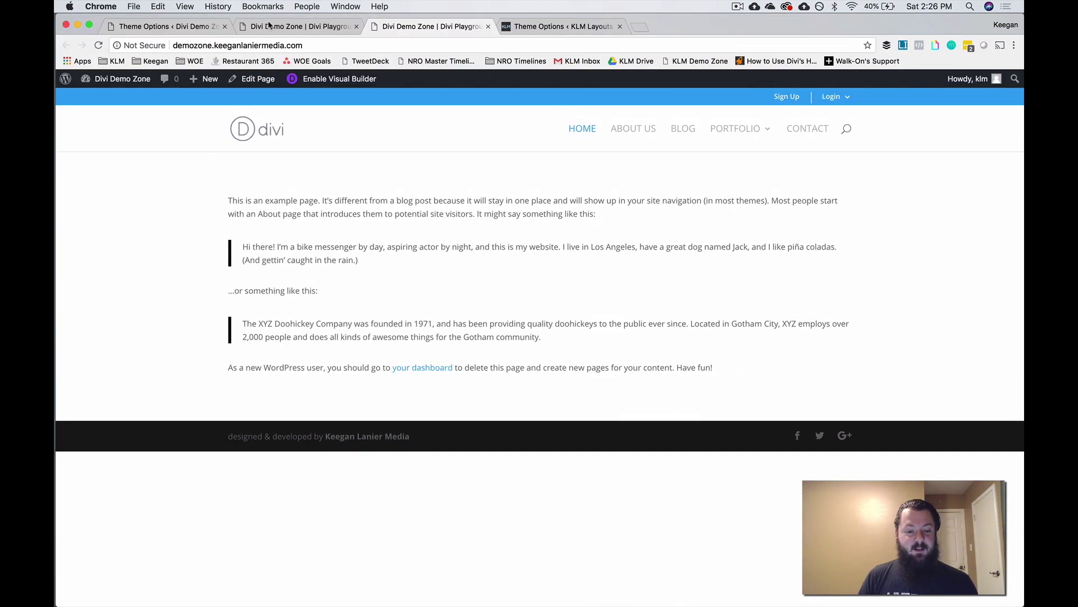
pyautogui.click(273, 27)
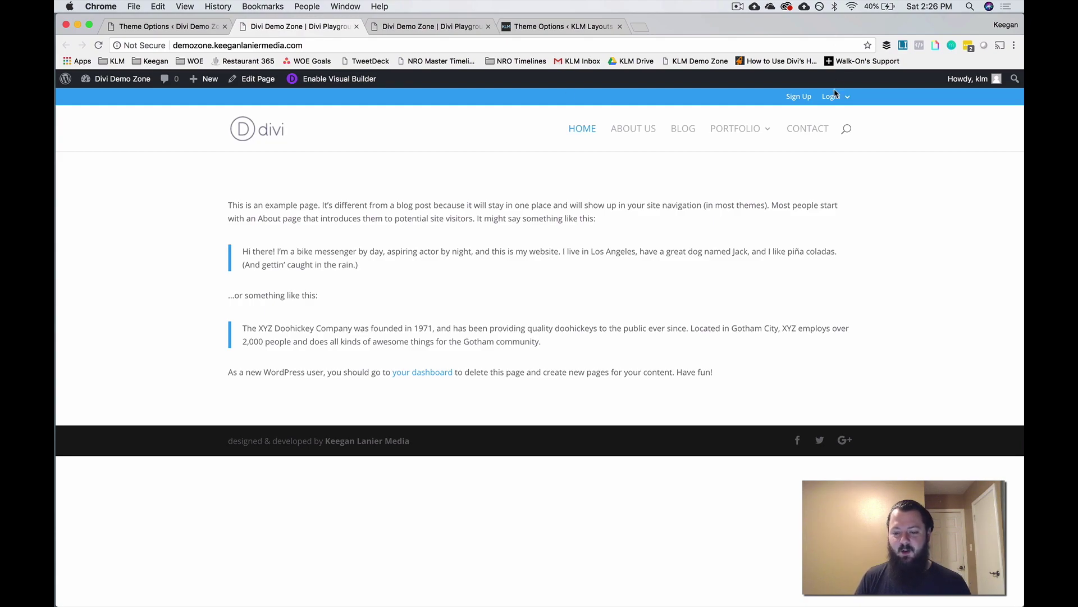
# Return to the restyled Divi Demo Zone page and reveal the Portfolio dropdown listing Link 1 through Link 8.
pyautogui.click(432, 27)
pyautogui.moveTo(831, 96)
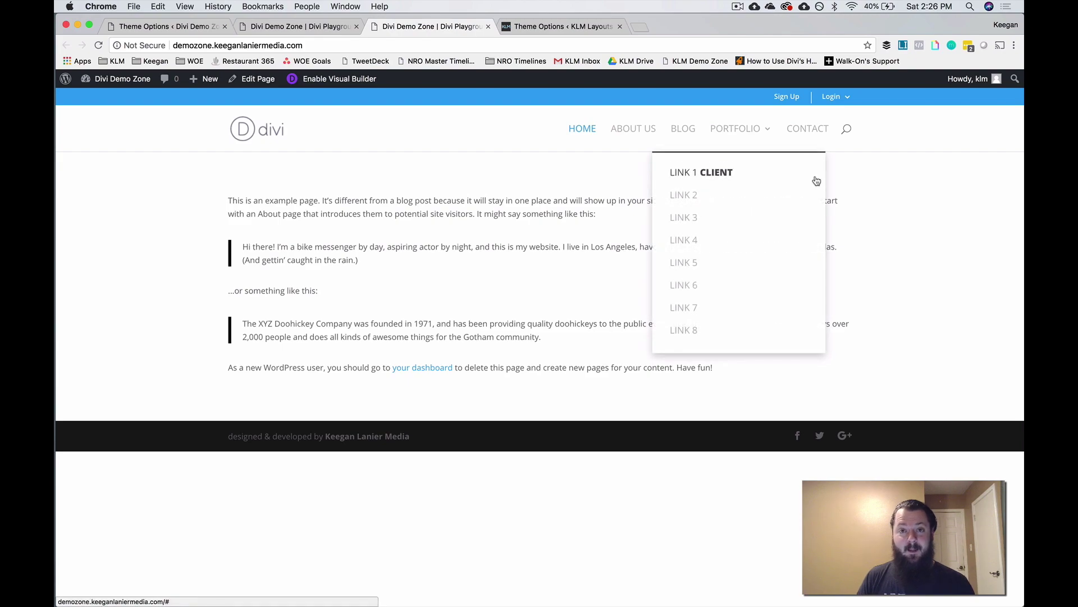